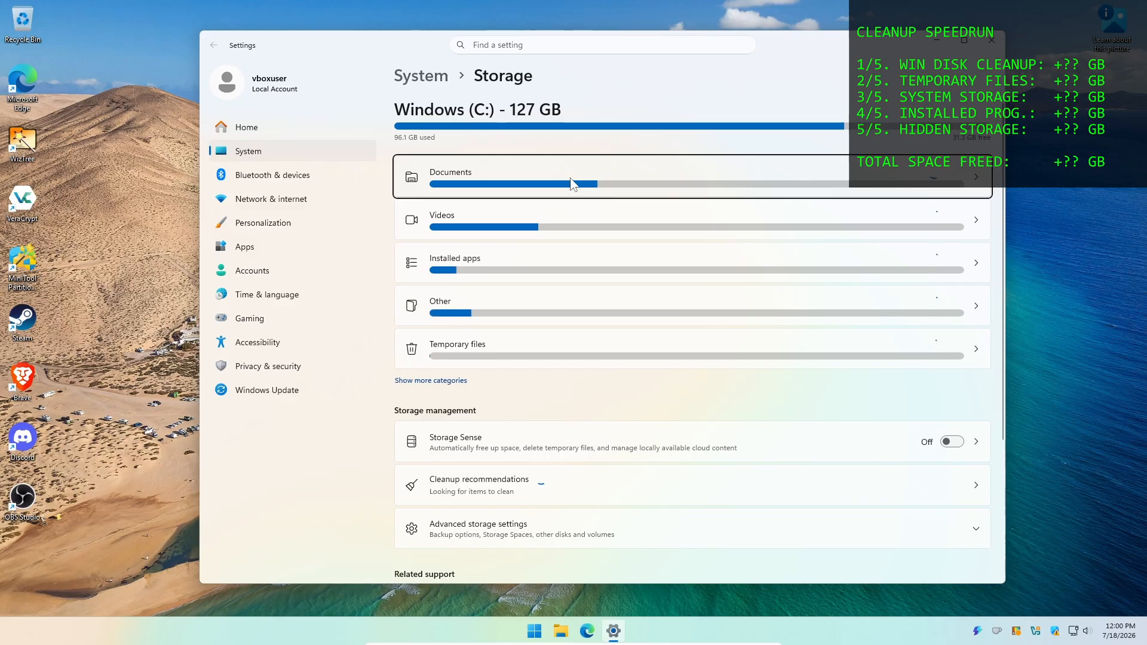
click(567, 189)
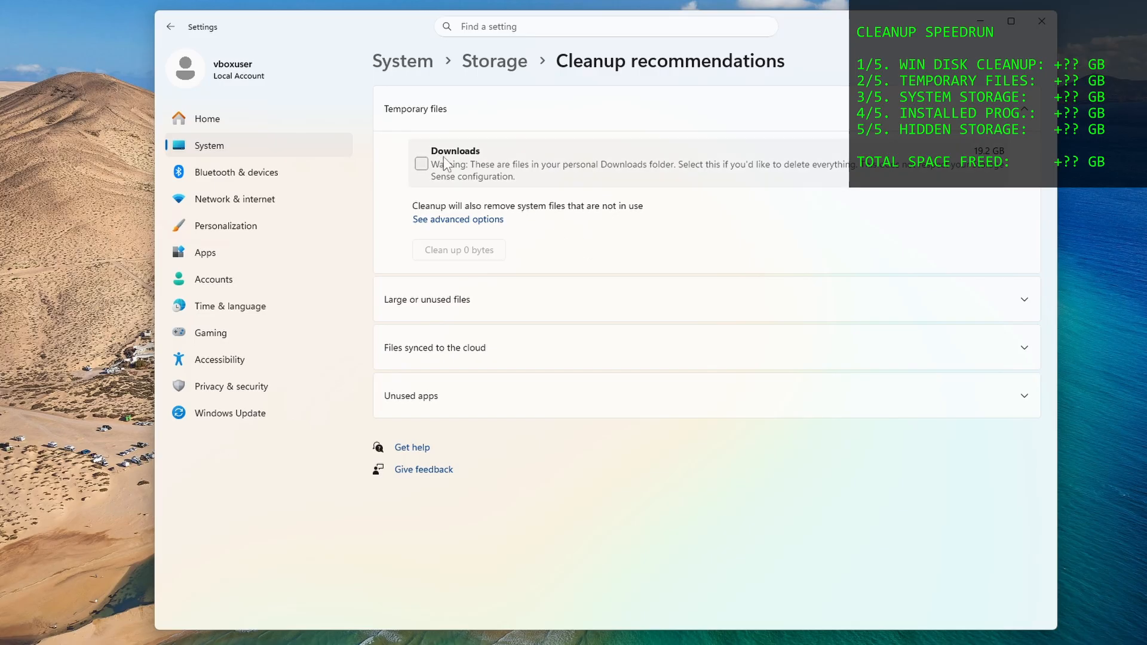
click(472, 166)
click(471, 219)
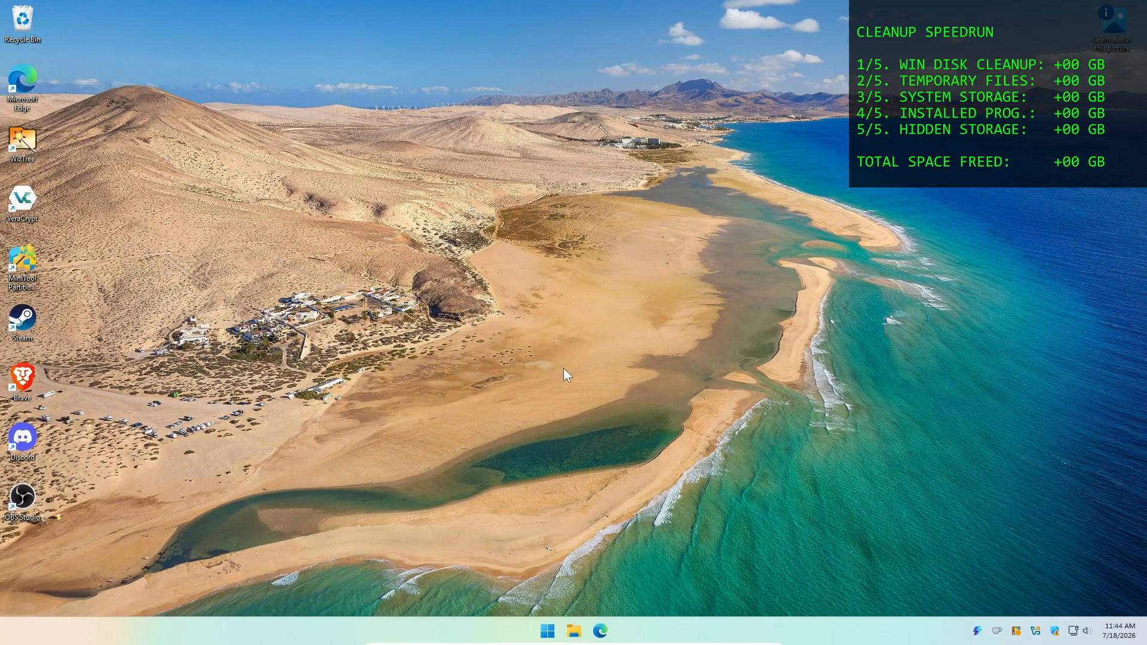
- Open Disk Cleanup for drive C: and rescan it with system files included
key(super)
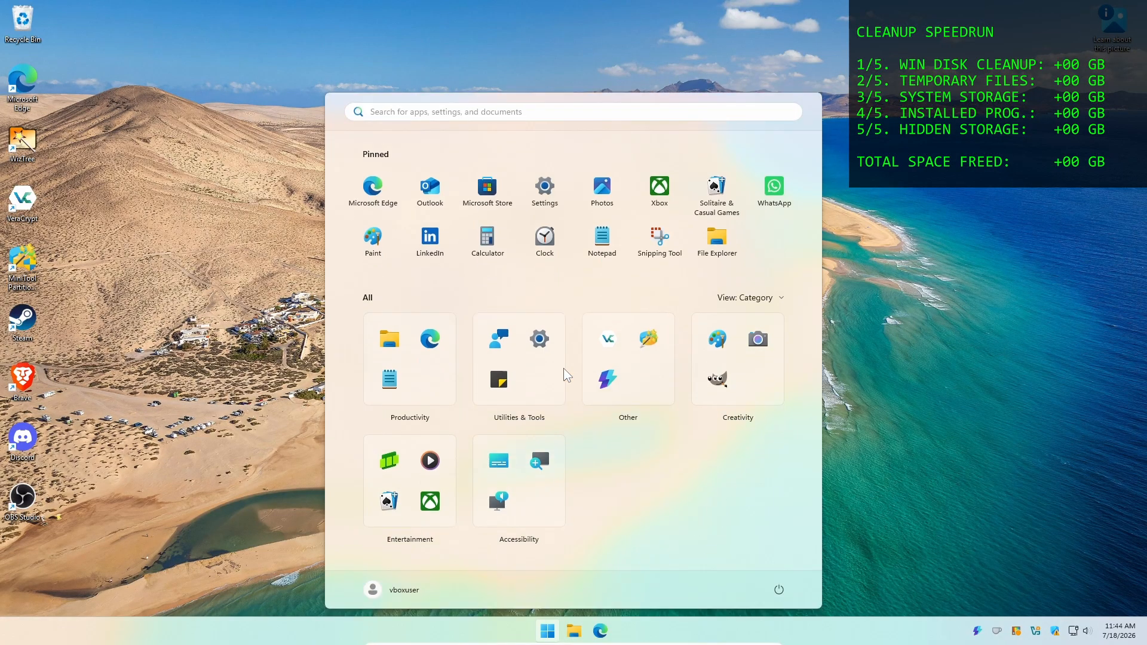
text(disk cleanup)
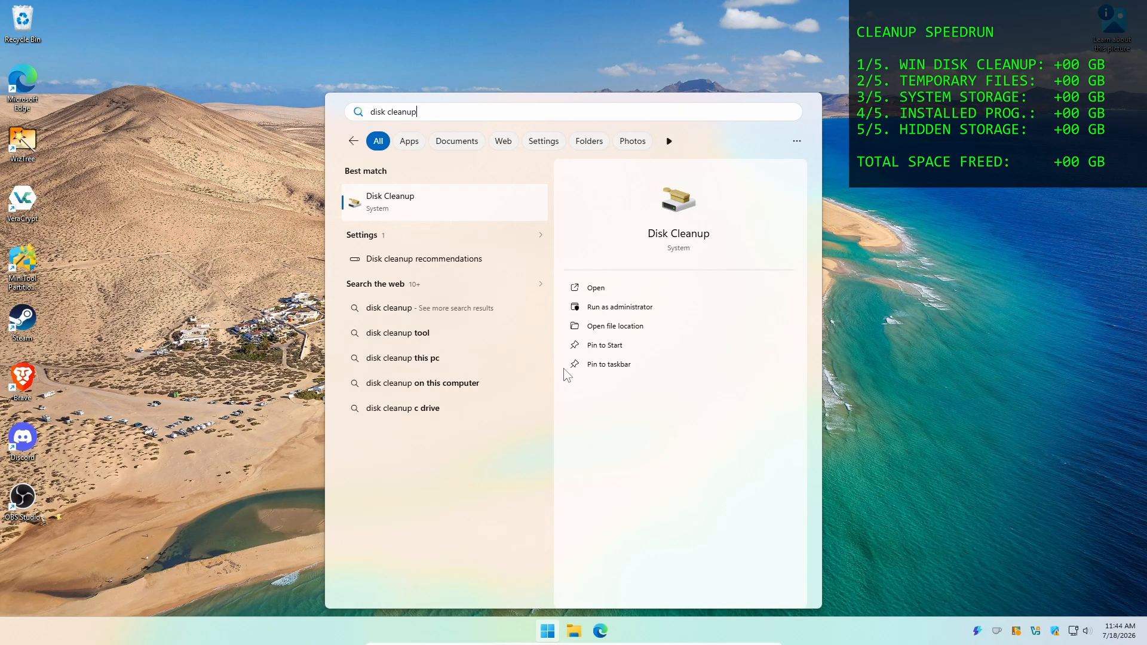
key(Return)
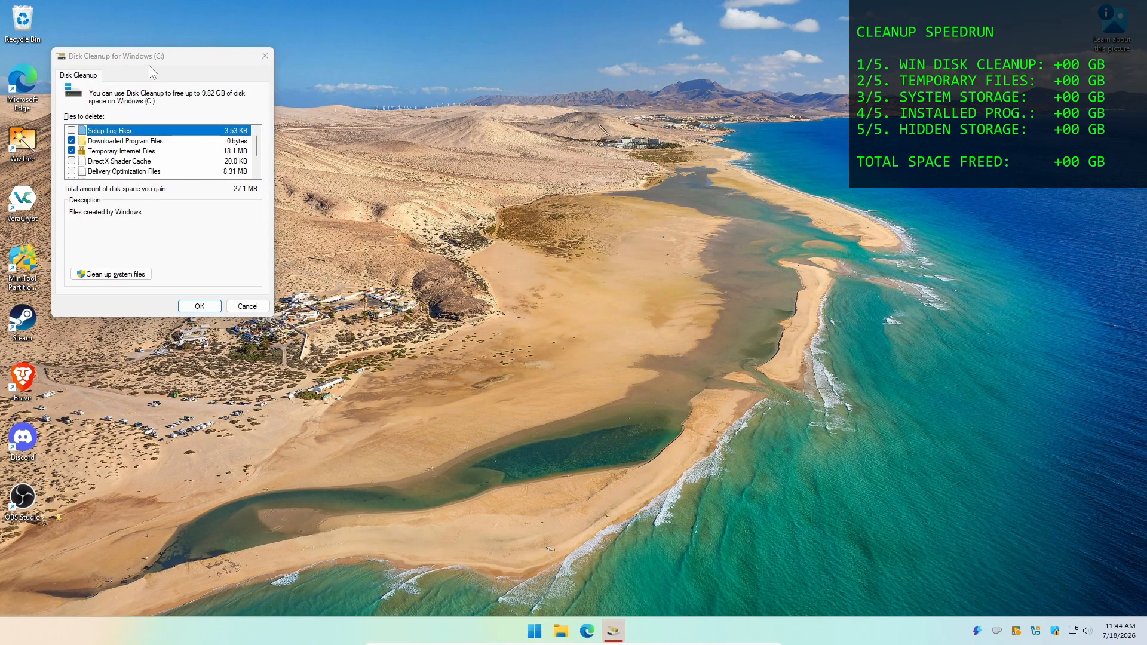
drag(139, 60, 515, 212)
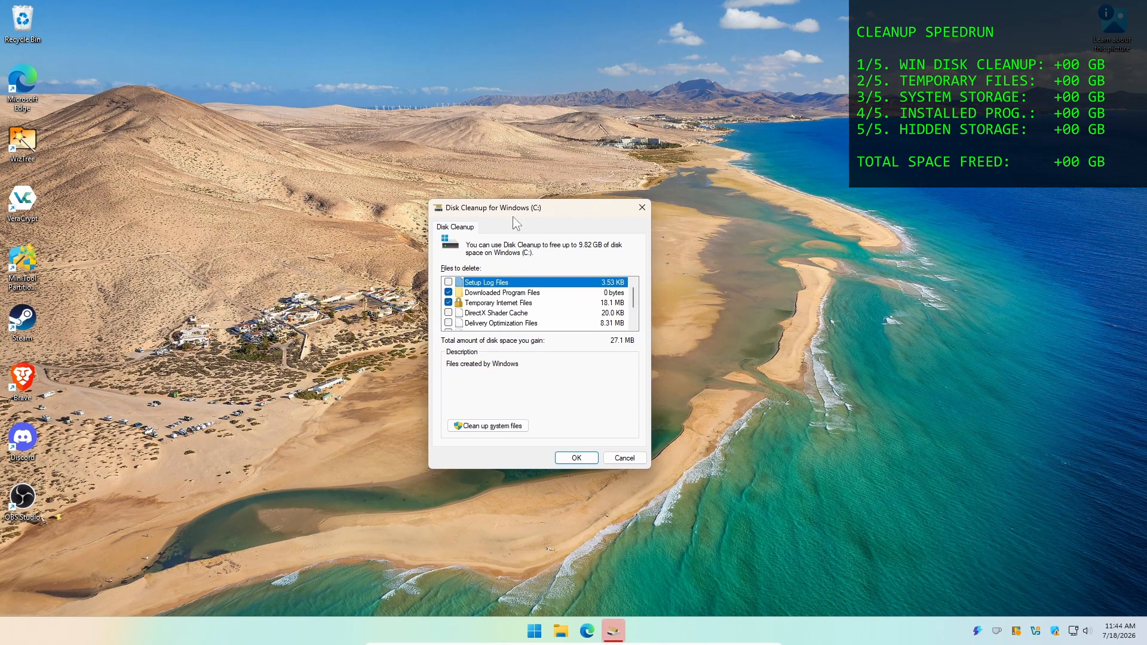
click(499, 426)
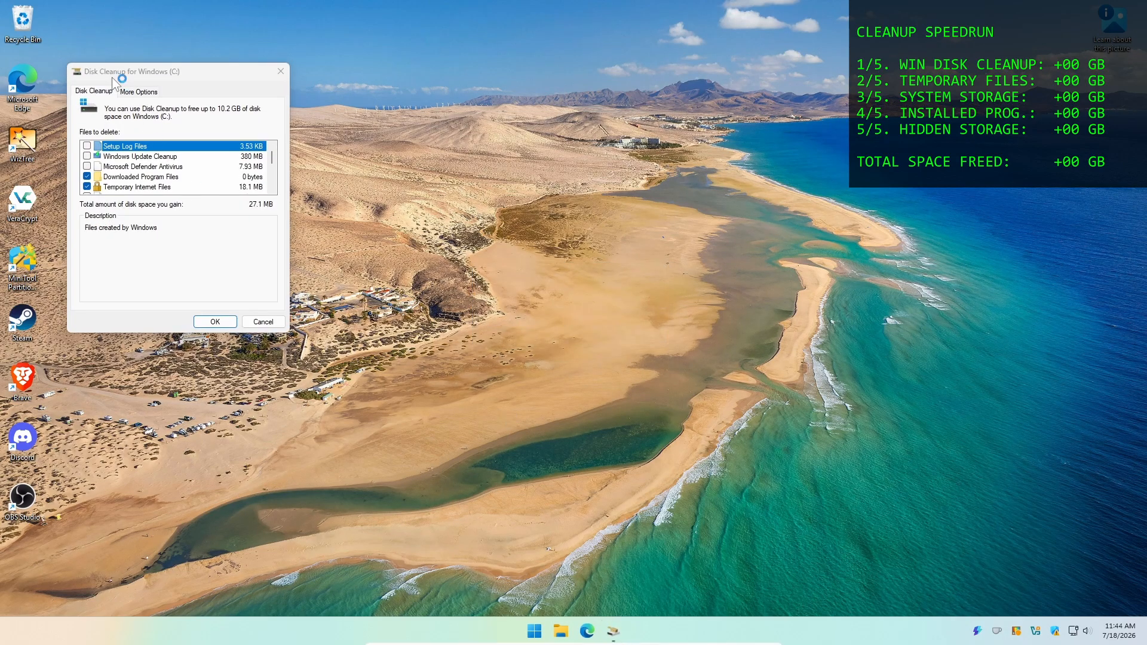
drag(121, 74, 388, 153)
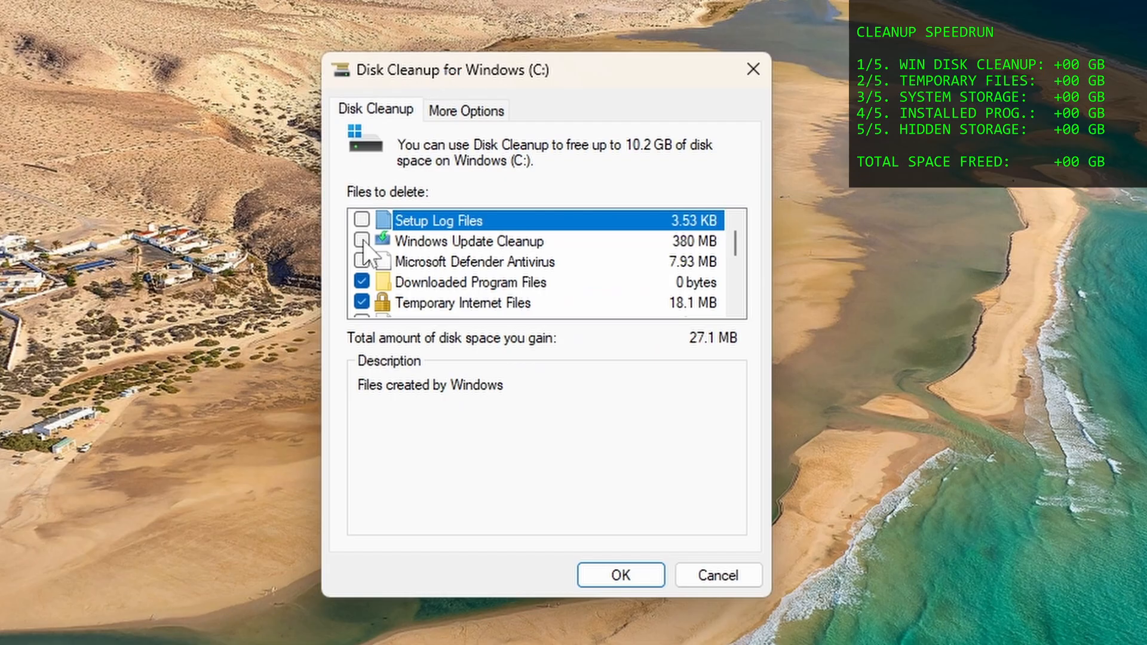
- Mark Setup Log Files, Windows Update Cleanup and Microsoft Defender Antivirus for deletion
key(space)
key(Down)
key(space)
key(Down)
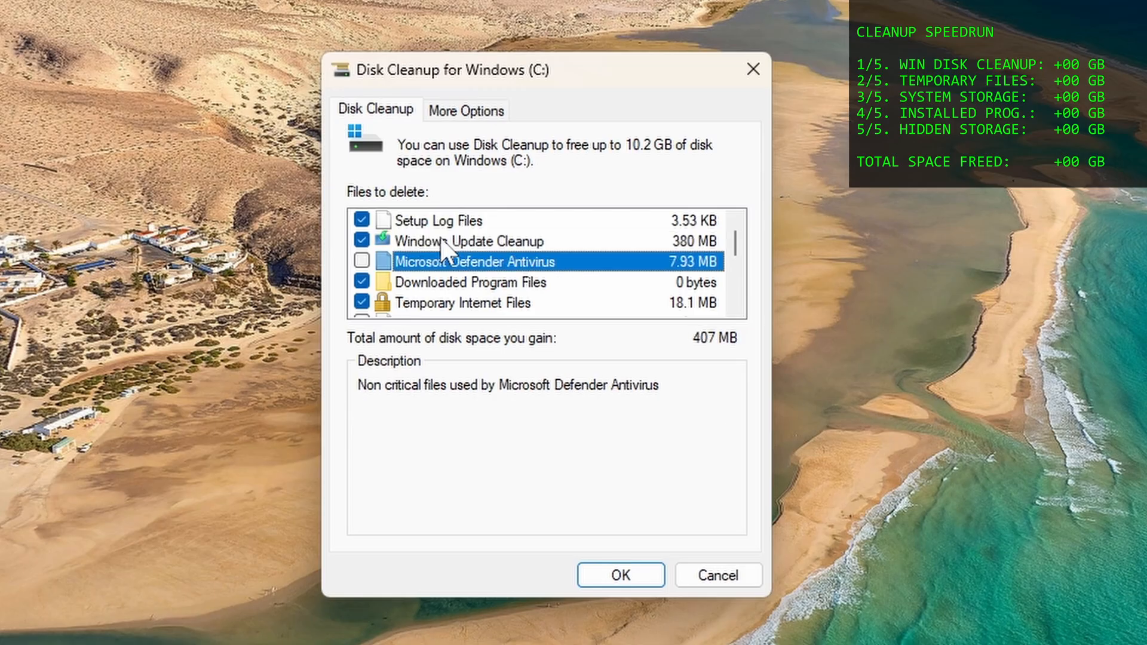
key(space)
- Also mark DirectX Shader Cache, Delivery Optimization Files, Device driver packages, Language Resource Files and Recycle Bin for deletion
key(Down)
key(Down)
key(Down)
key(space)
key(Down)
key(space)
key(Down)
key(space)
key(Down)
key(space)
key(Down)
key(space)
key(Down)
key(space)
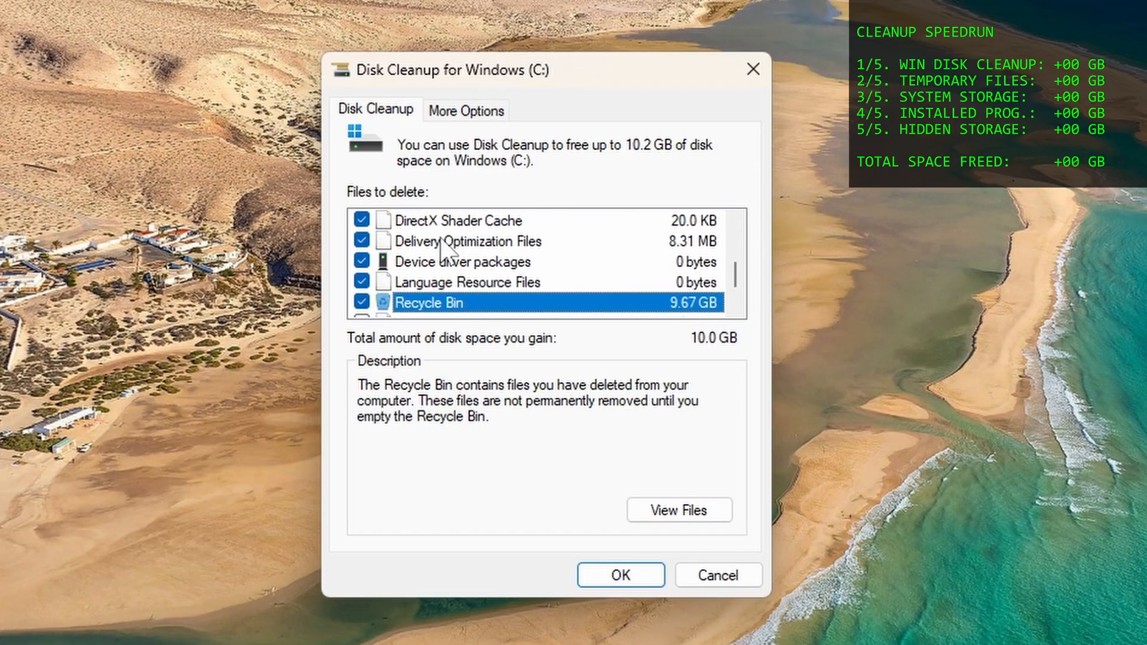
- Add Temporary files and Thumbnails to the cleanup and permanently delete all the marked categories
key(Down)
key(space)
key(Down)
key(space)
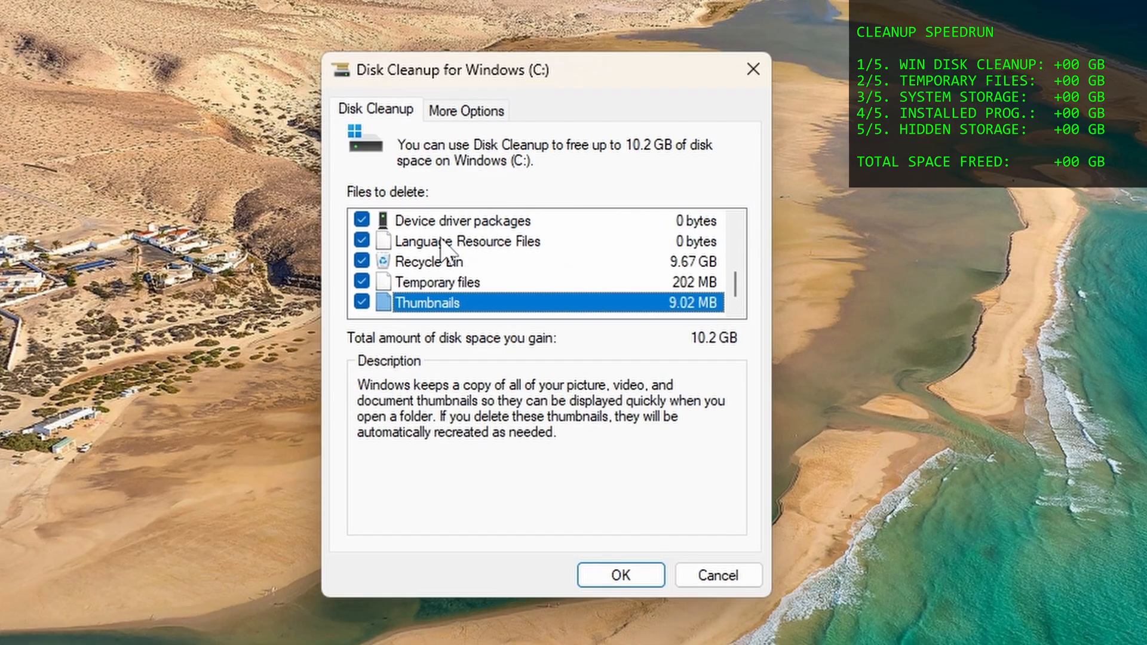
click(621, 577)
click(609, 293)
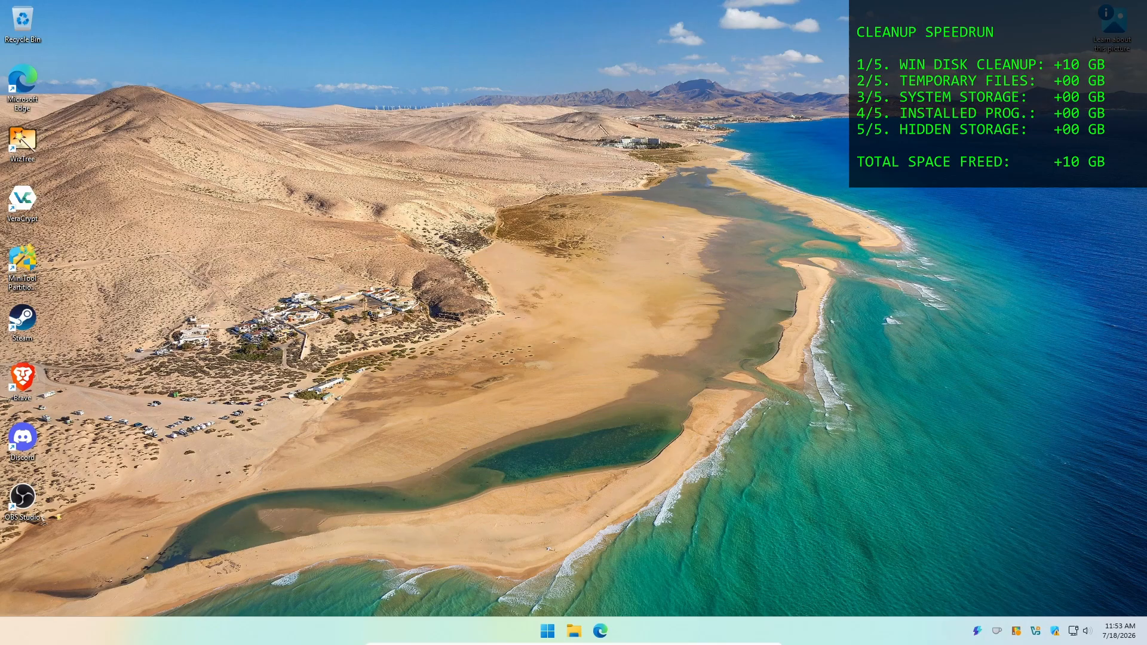
- Search Windows for "temporary files" and open the Delete temporary files system settings
click(547, 631)
text(tem)
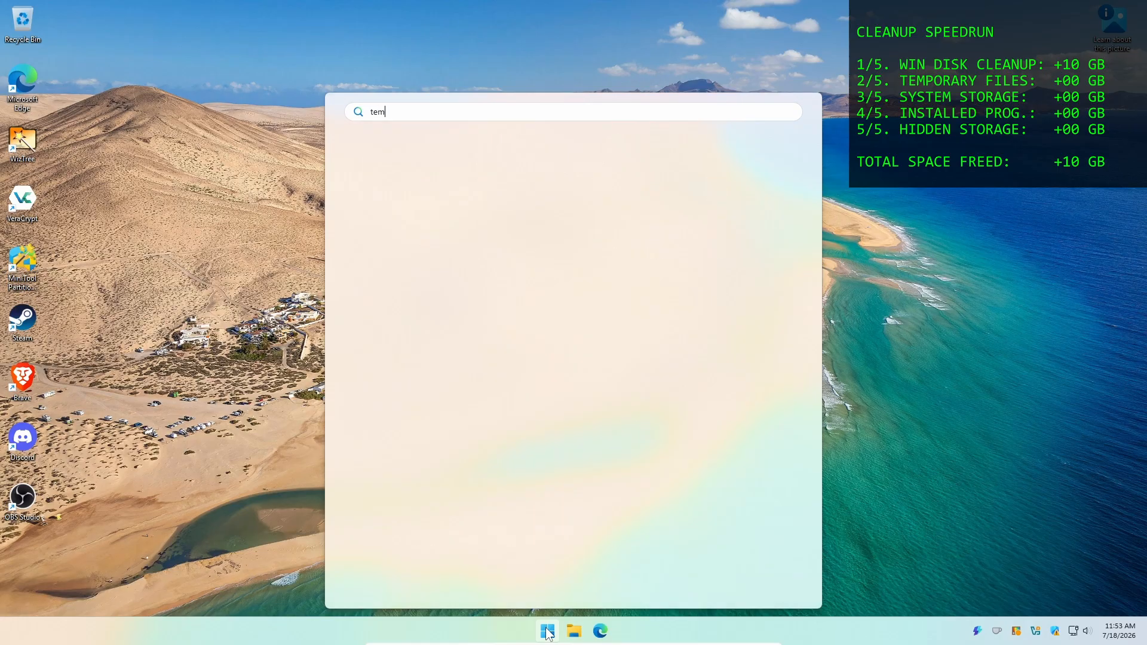
text(porary files)
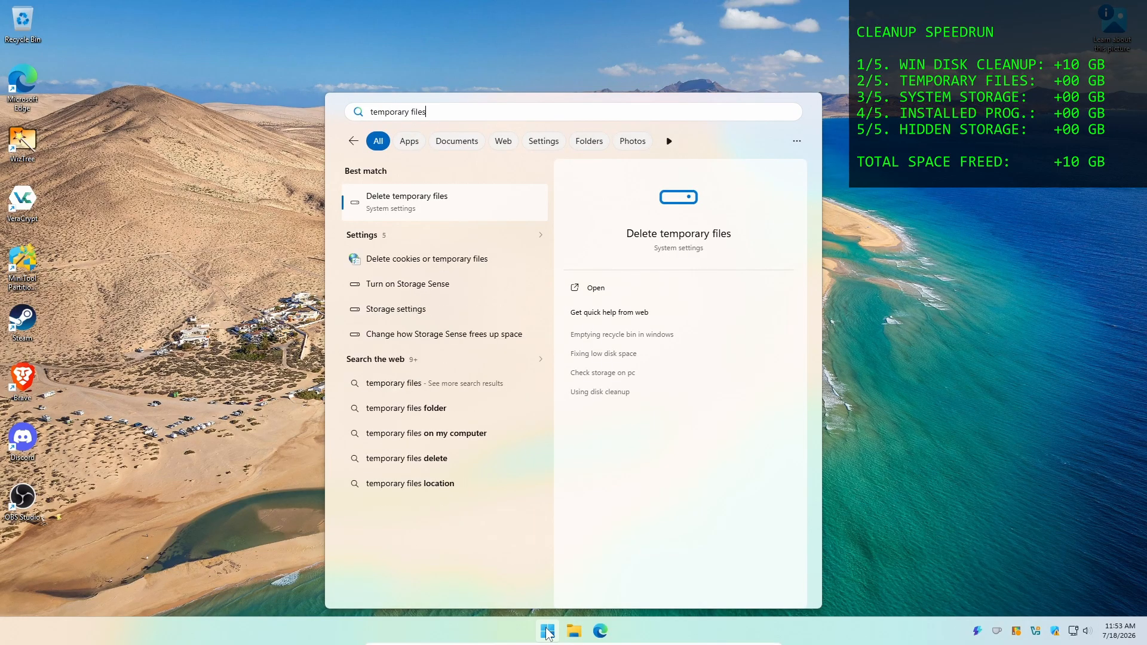
key(Return)
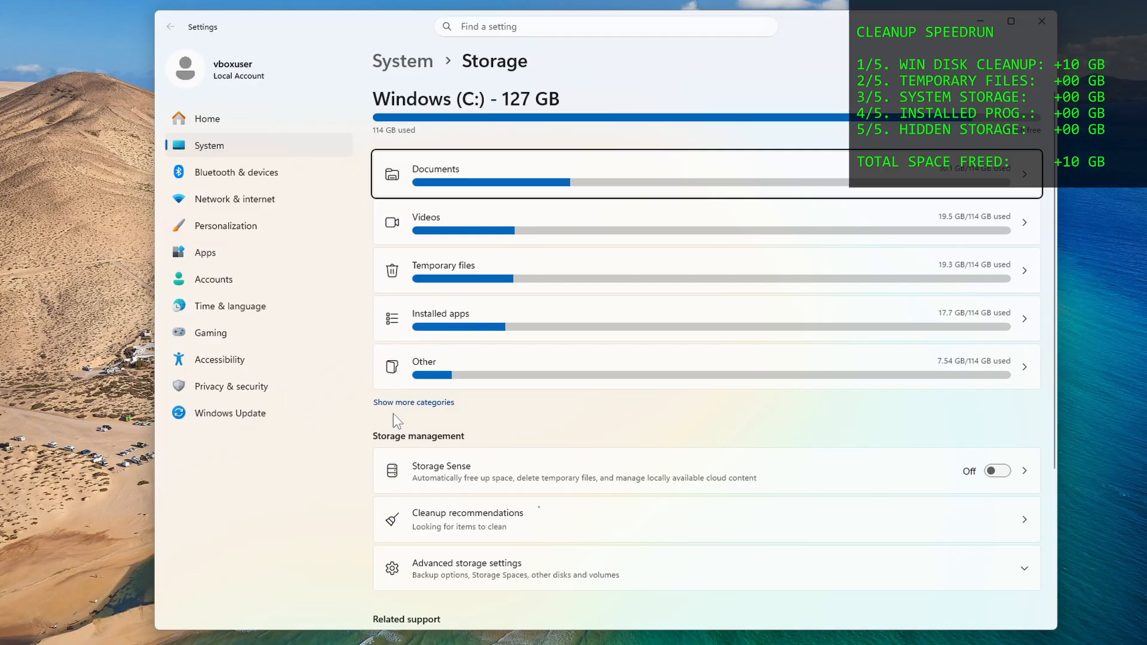
- In the cleanup recommendations, select Downloads and open the advanced options for temporary files
scroll(461, 355, down, 3)
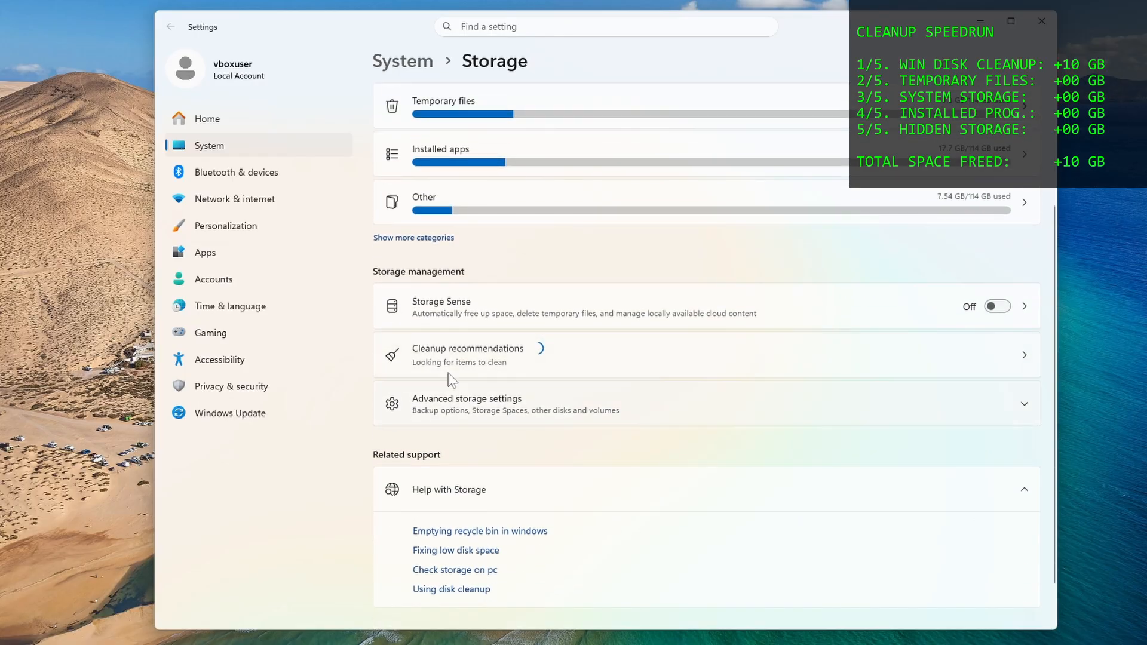
click(460, 358)
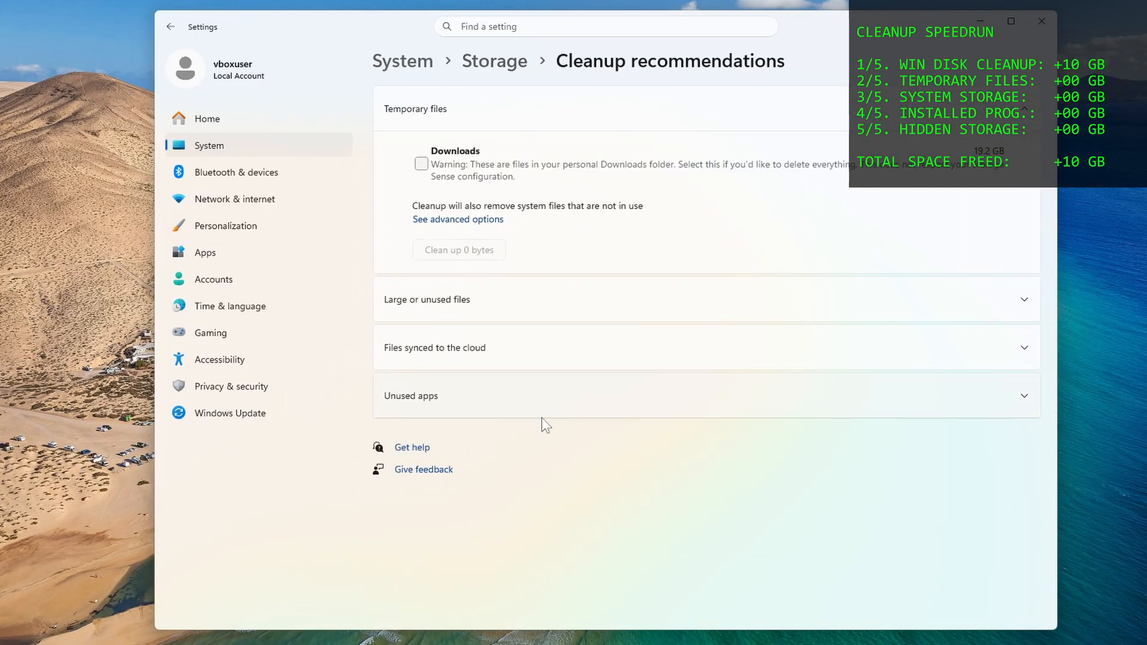
click(471, 165)
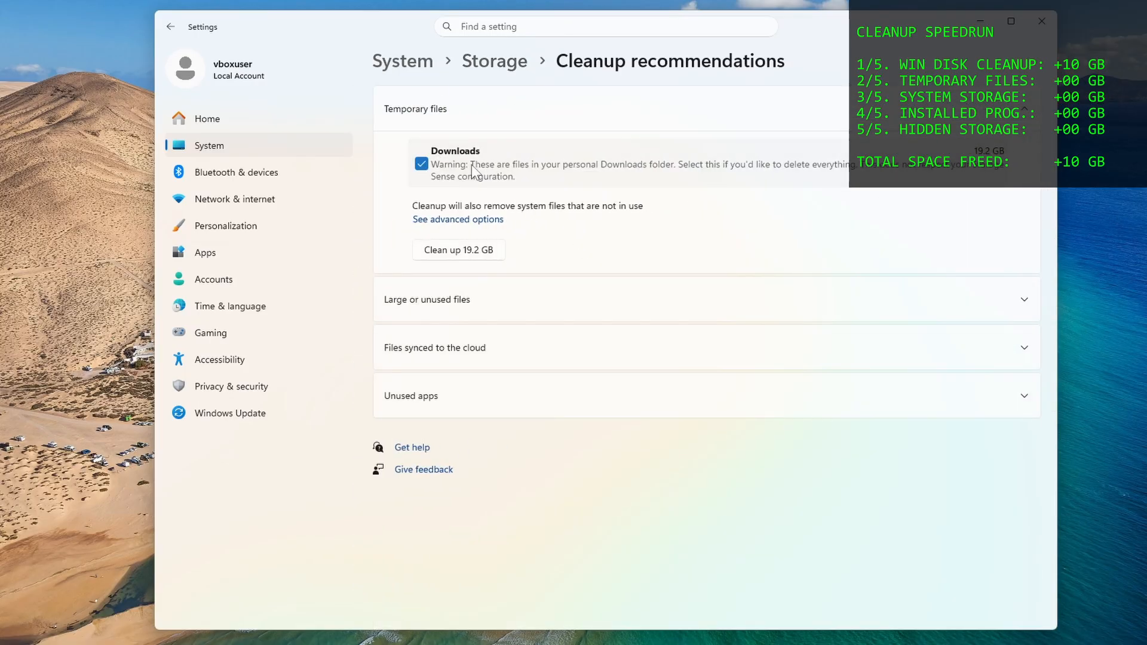
click(472, 220)
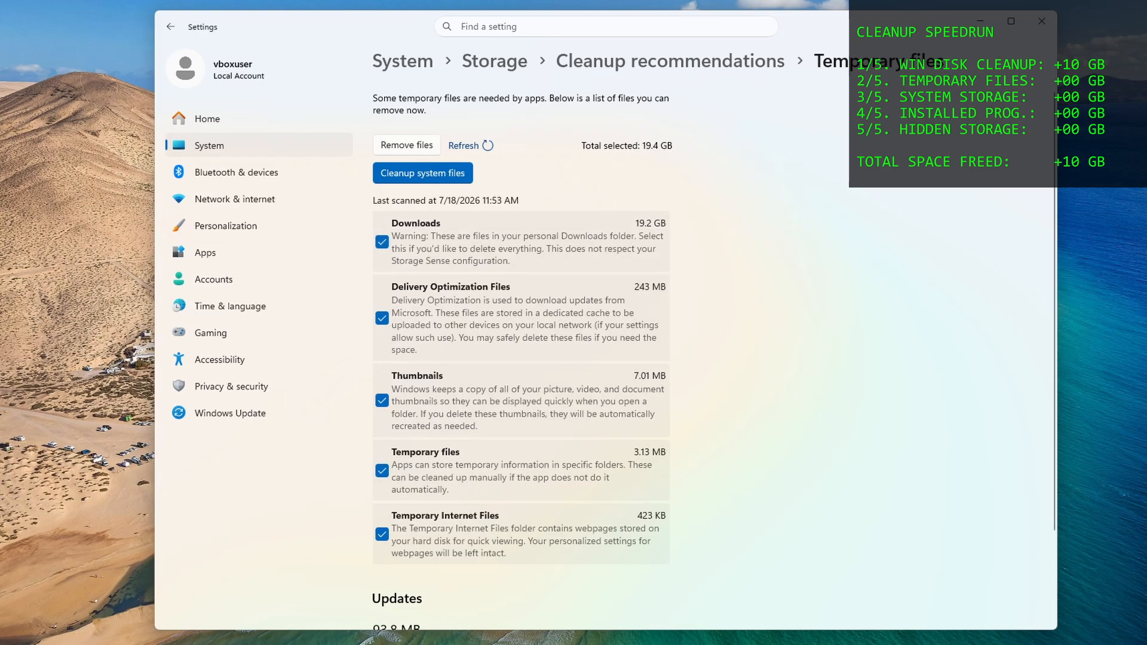
- Examine the contents of the Downloads folder in File Explorer, then close its window
key(super+e)
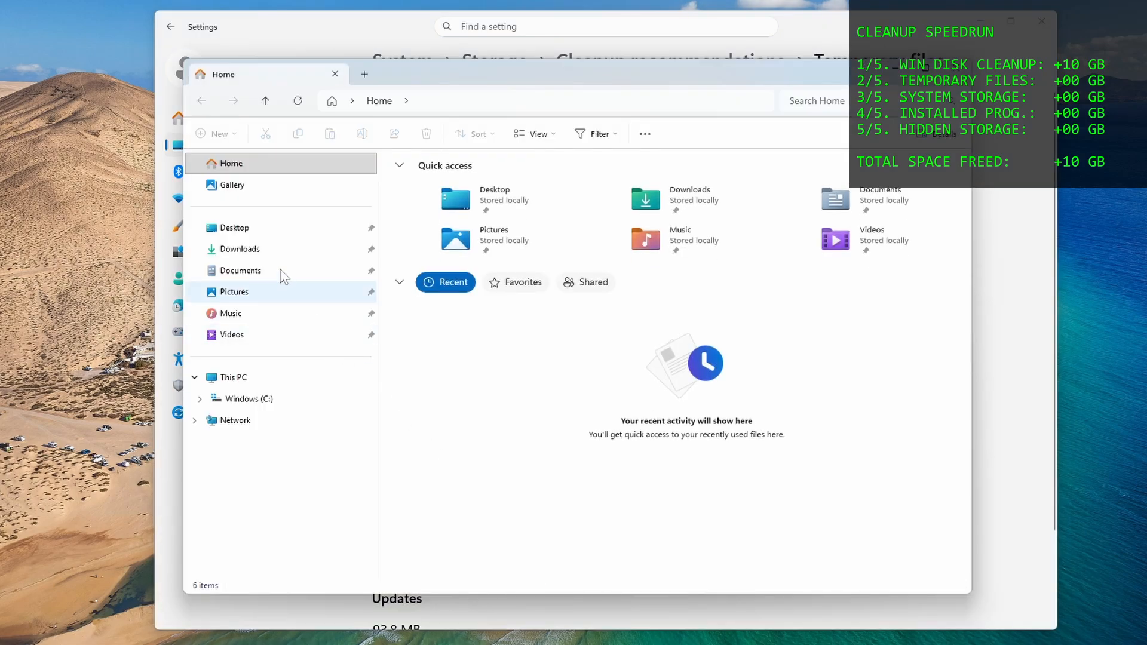
click(263, 250)
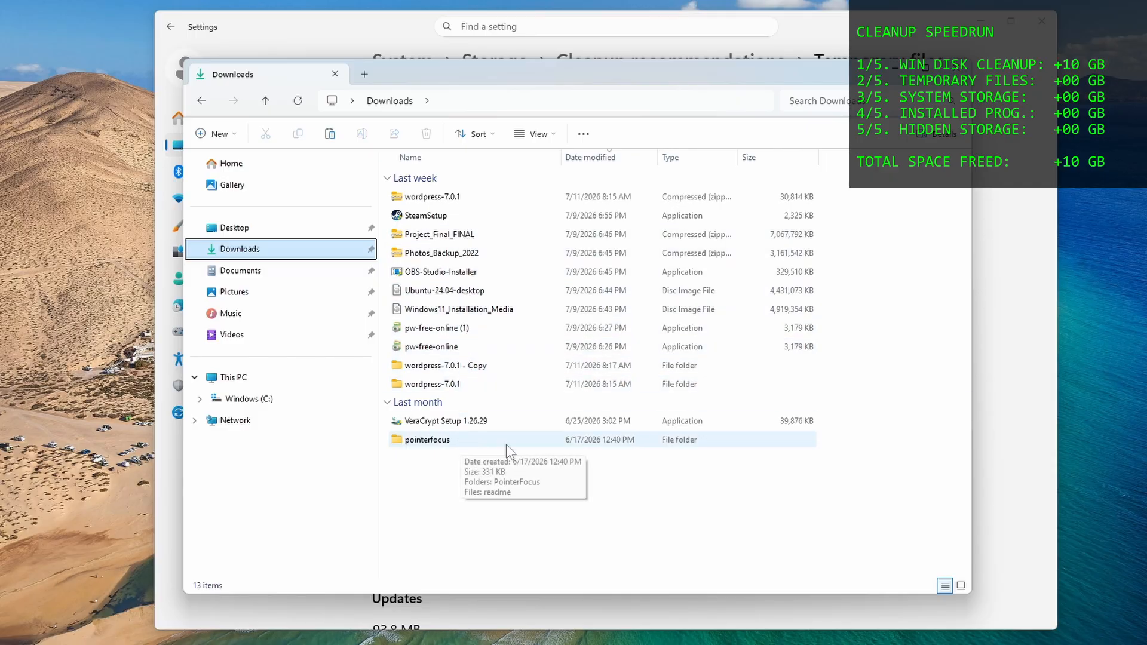
click(956, 71)
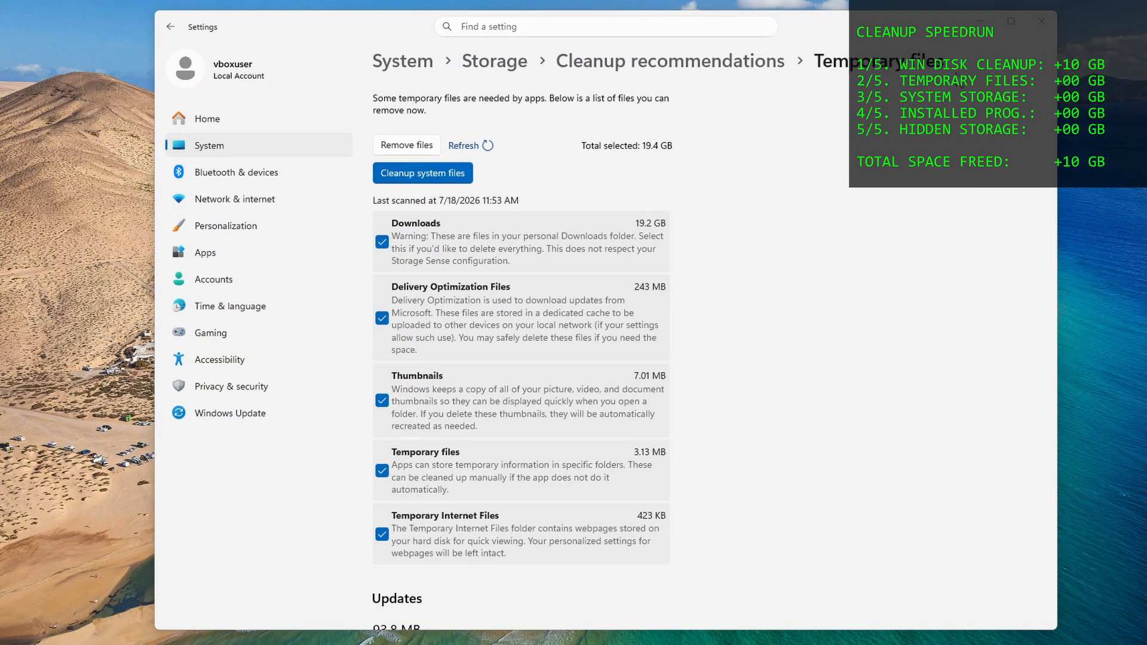
- Include system files and the Downloads folder in the temporary files selection and remove everything selected
click(415, 174)
click(505, 439)
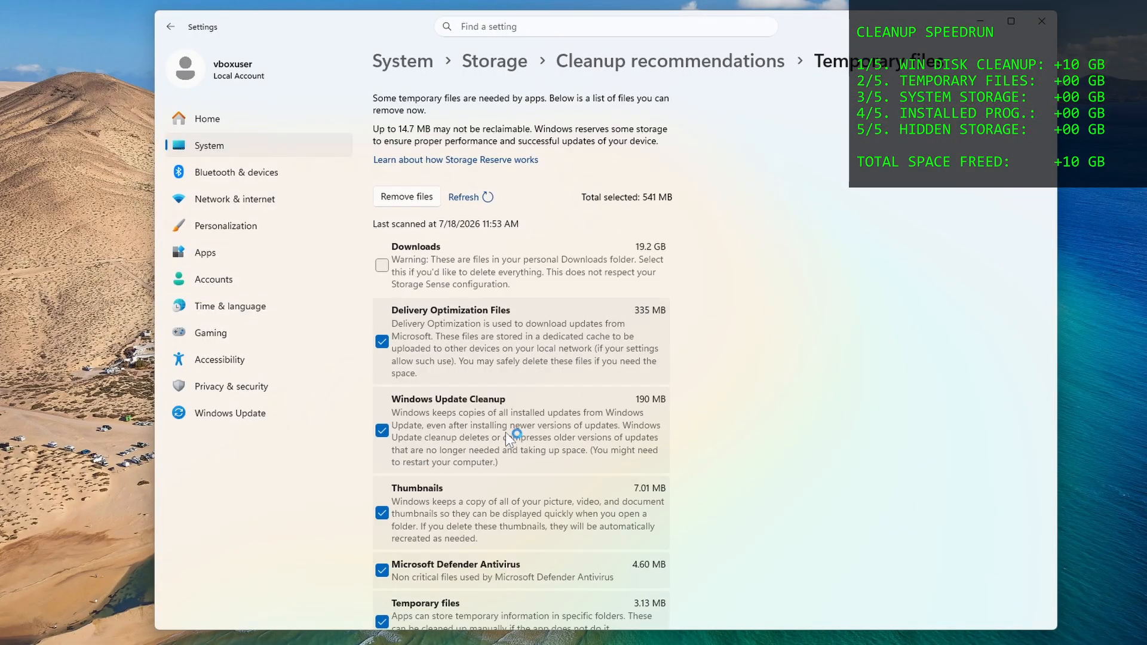
click(383, 265)
click(407, 196)
click(554, 371)
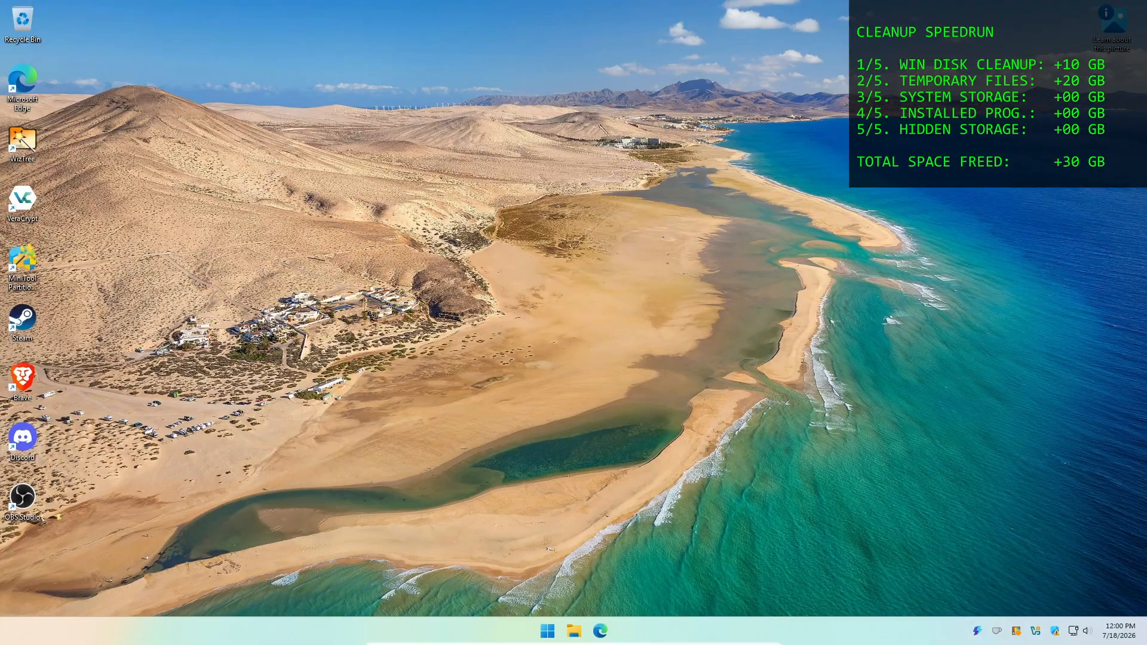
- Open the Storage settings and view the Documents category's folder in File Explorer
click(552, 637)
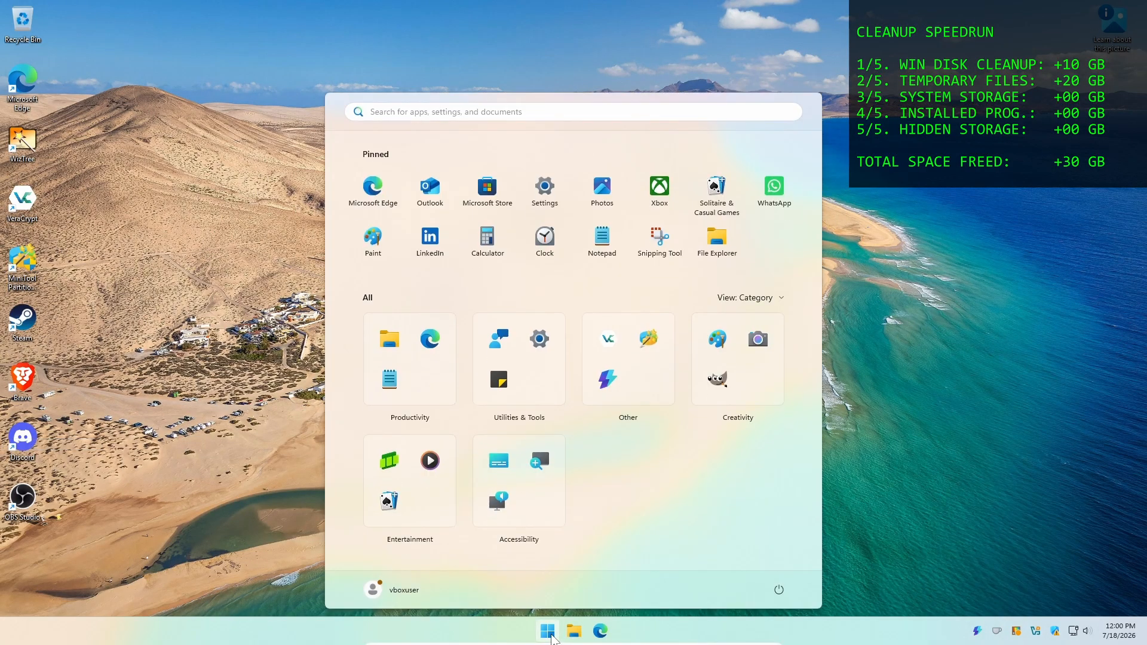
text(storage)
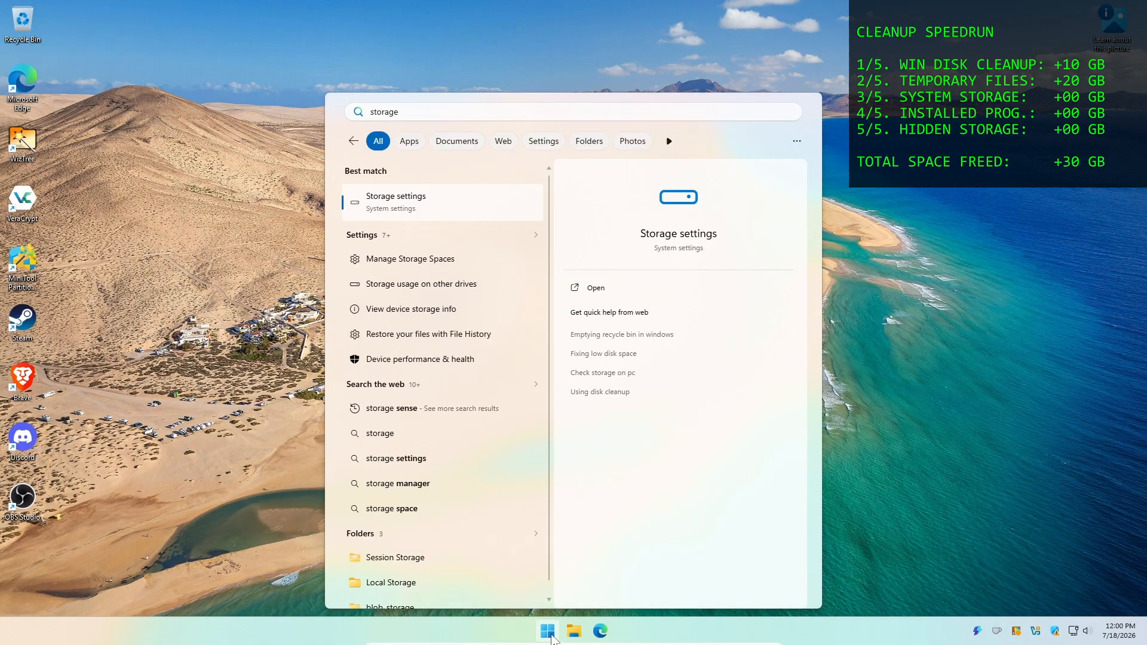
key(Return)
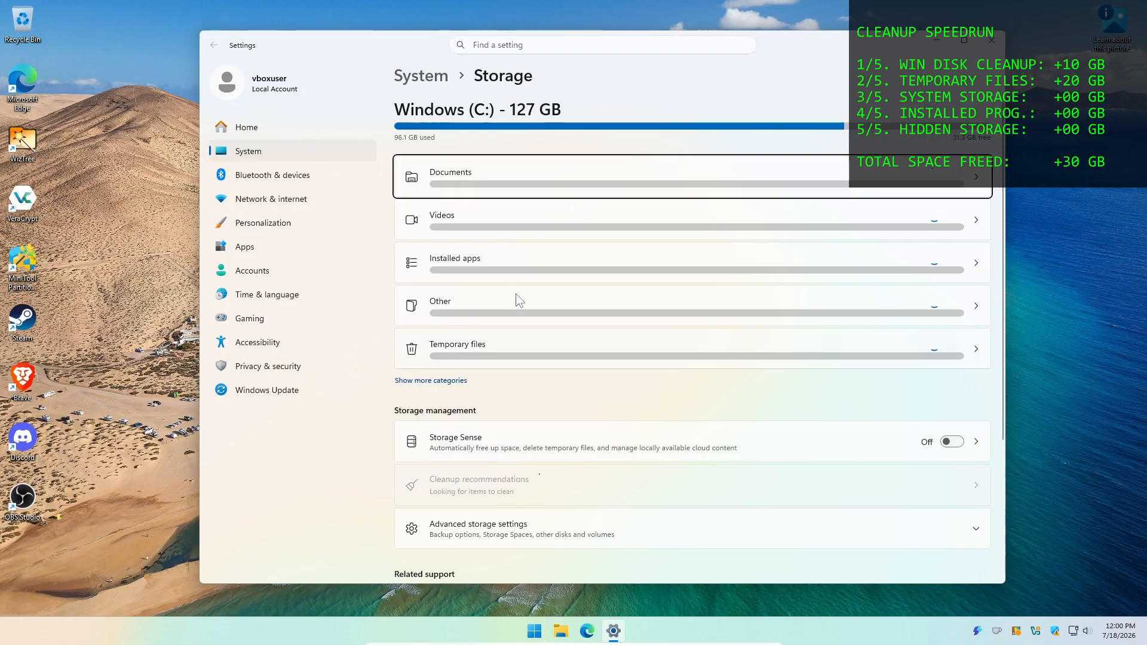
click(566, 190)
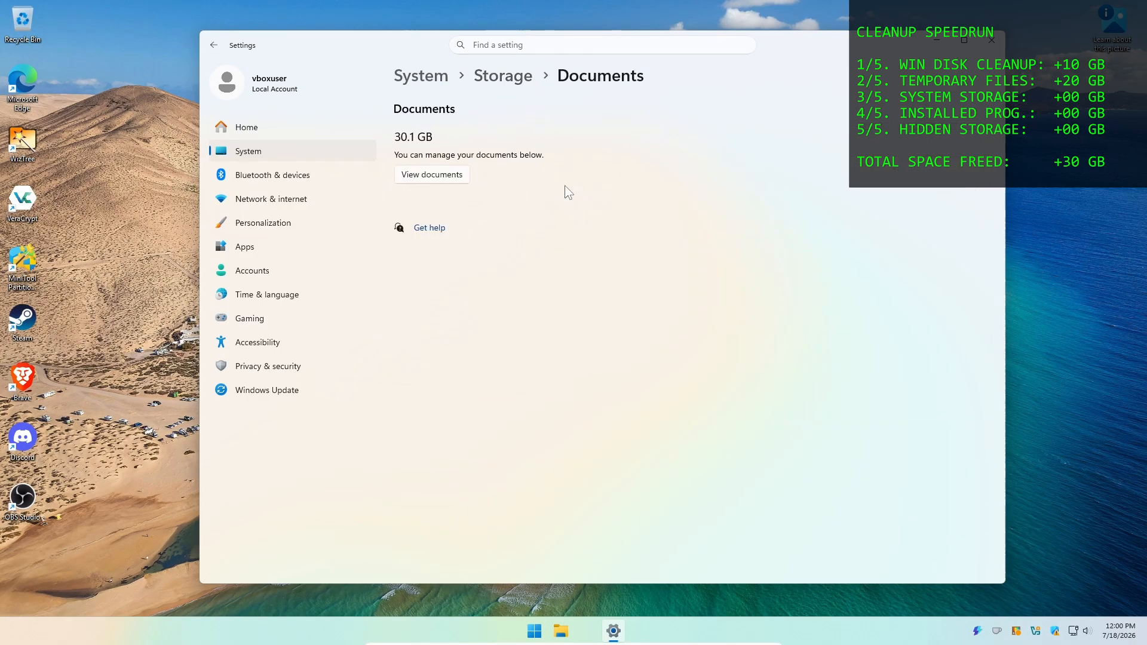
click(429, 175)
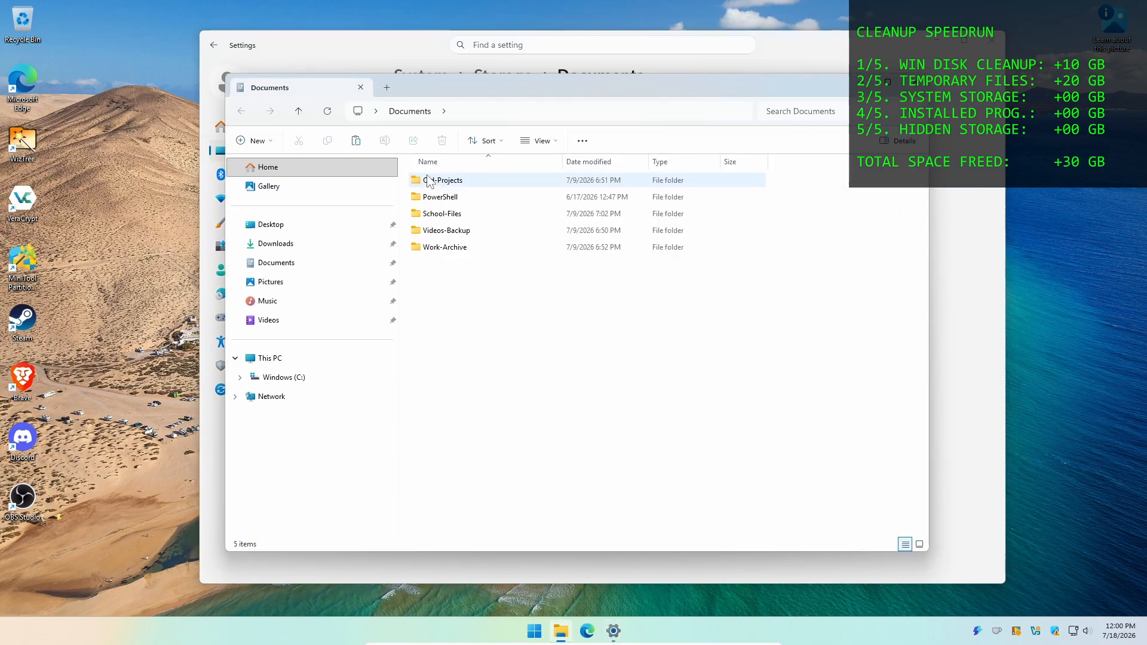
- Filter Documents with size:>100mb and permanently delete all the matching files
click(806, 112)
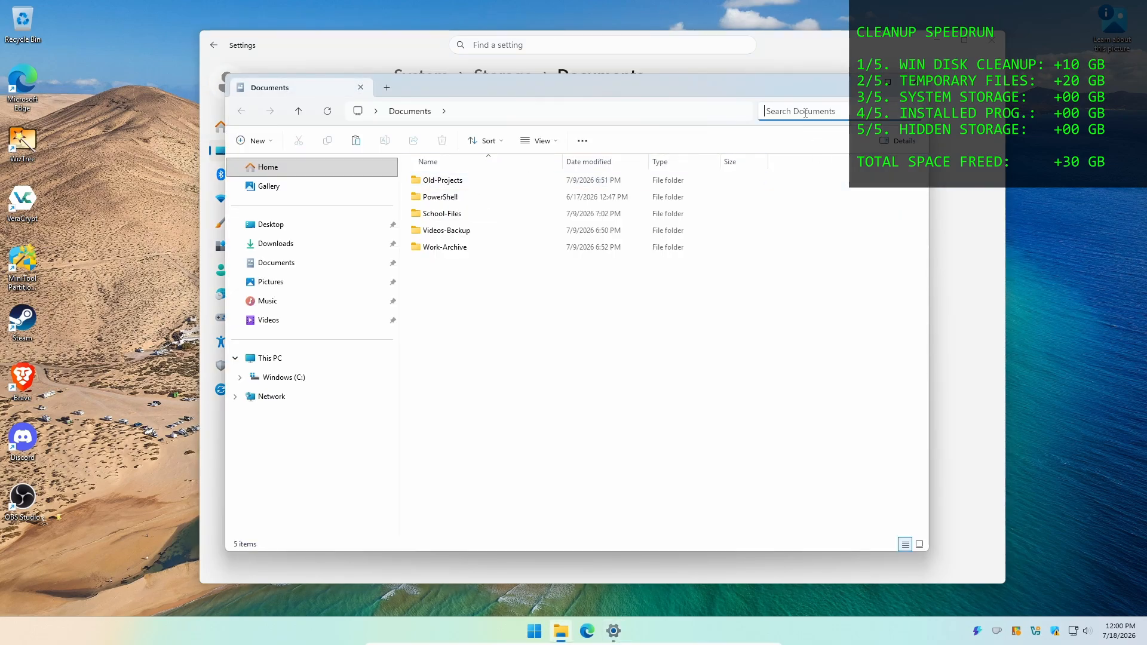
text(size:>100mb)
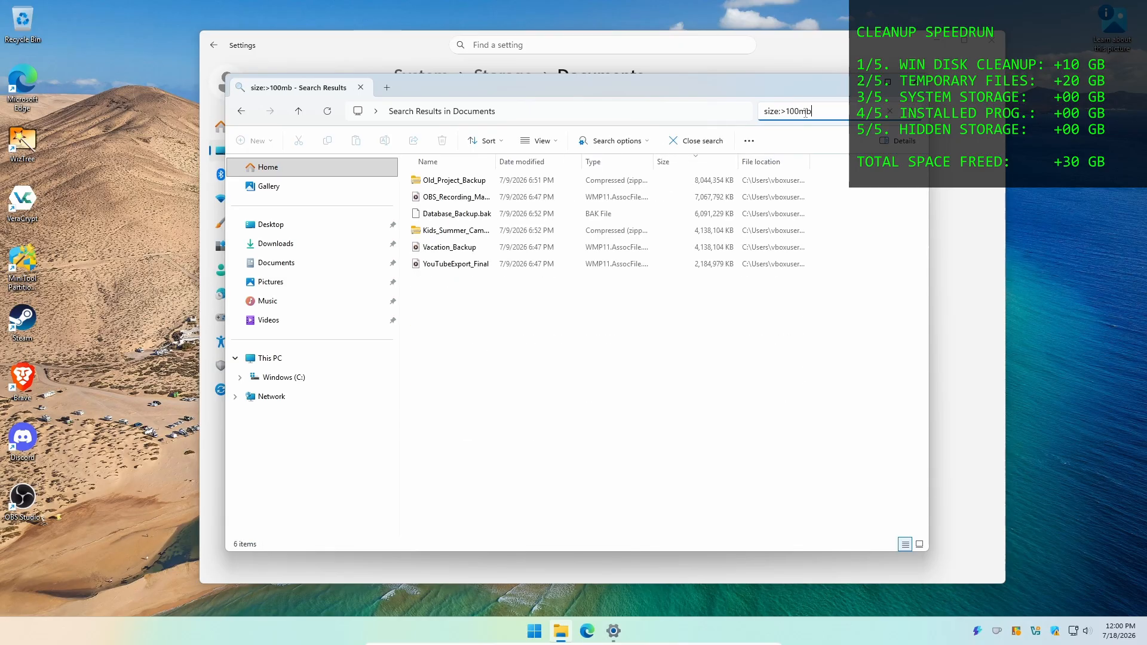
drag(544, 314, 585, 167)
double_click(585, 167)
key(shift+Delete)
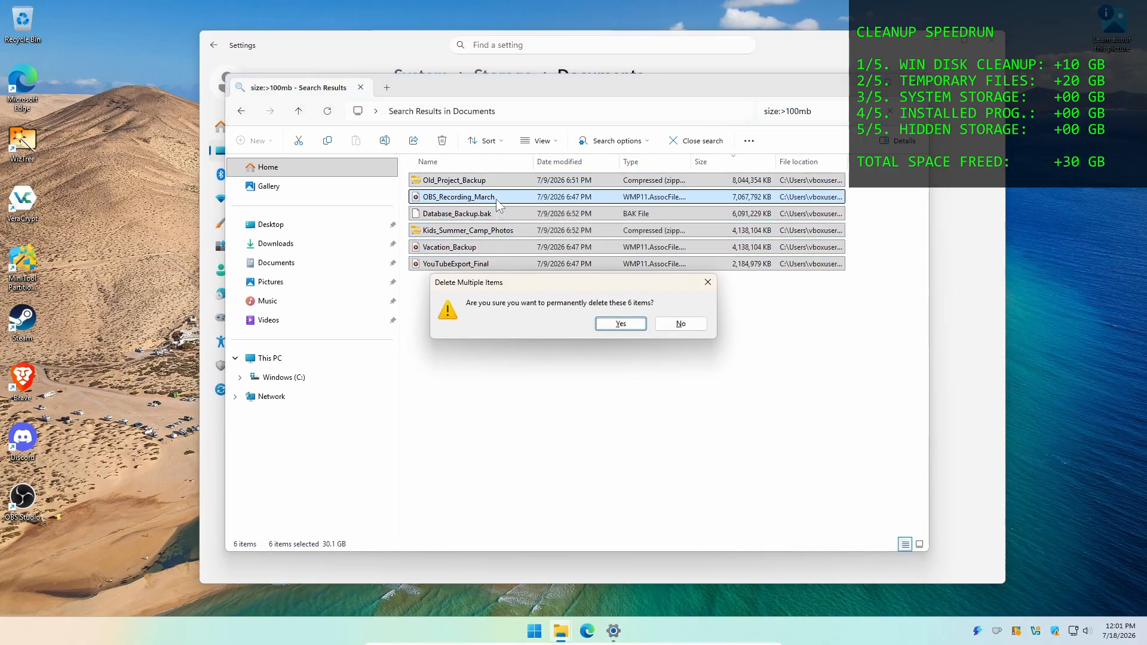
click(622, 326)
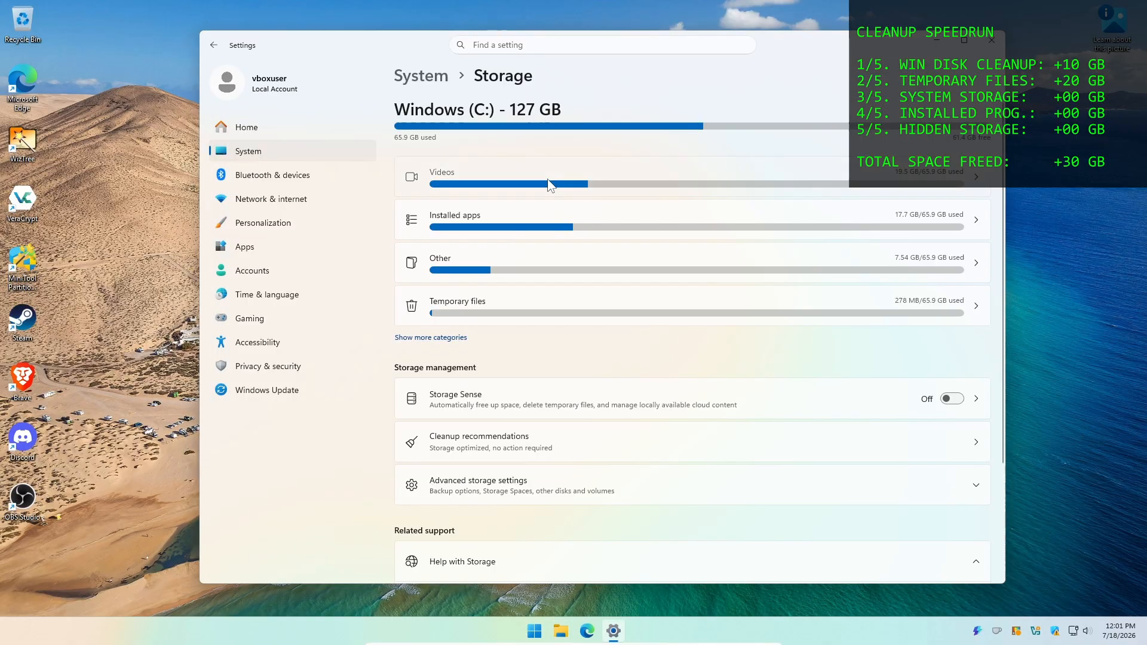
- Open the Videos folder from the Storage settings and show its files in Details view
click(548, 182)
click(426, 176)
double_click(427, 176)
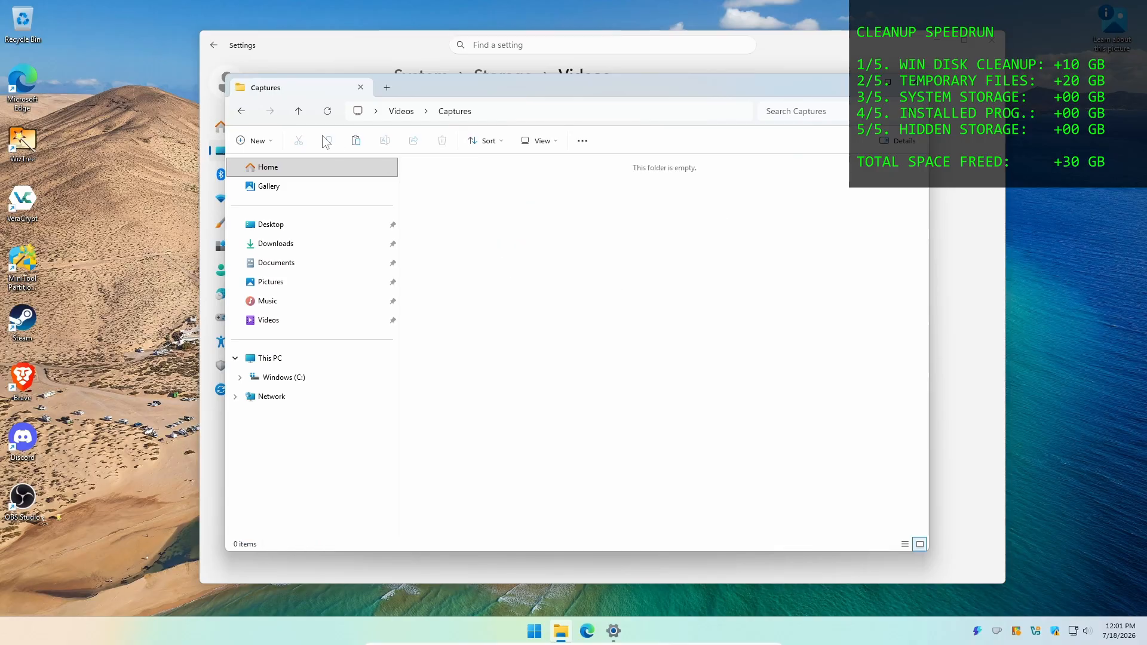
key(alt+Left)
right_click(495, 313)
mouse_move(618, 360)
click(752, 460)
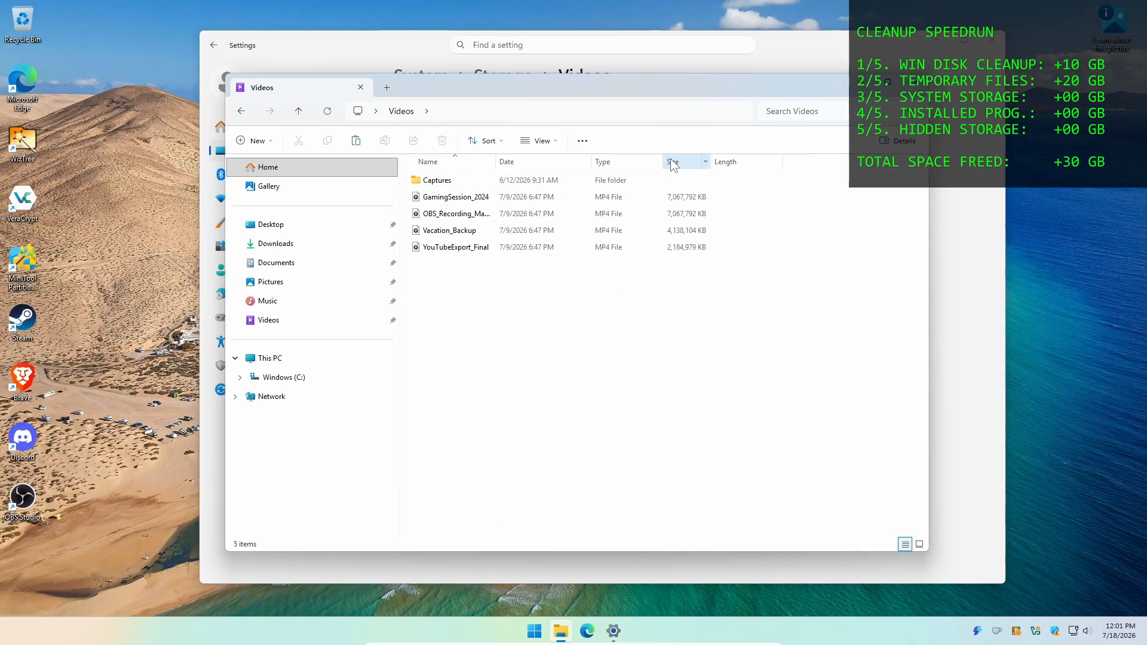
- Permanently delete the four MP4 files in the Videos folder, leaving out the Captures folder
drag(540, 276, 459, 199)
key(shift+Delete)
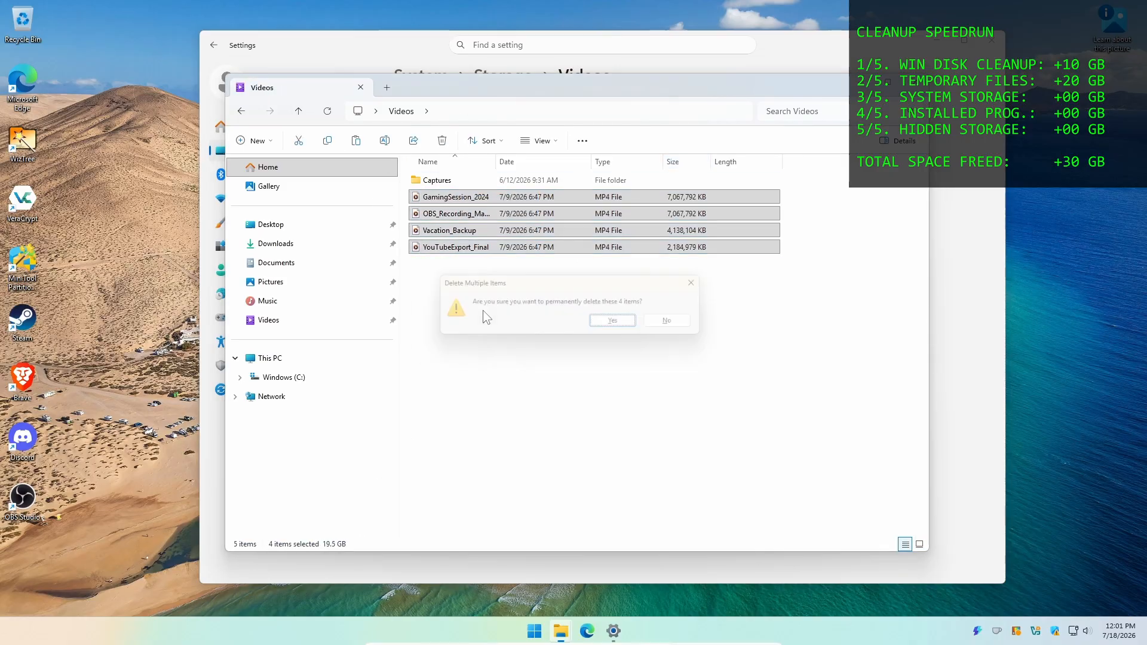
key(Return)
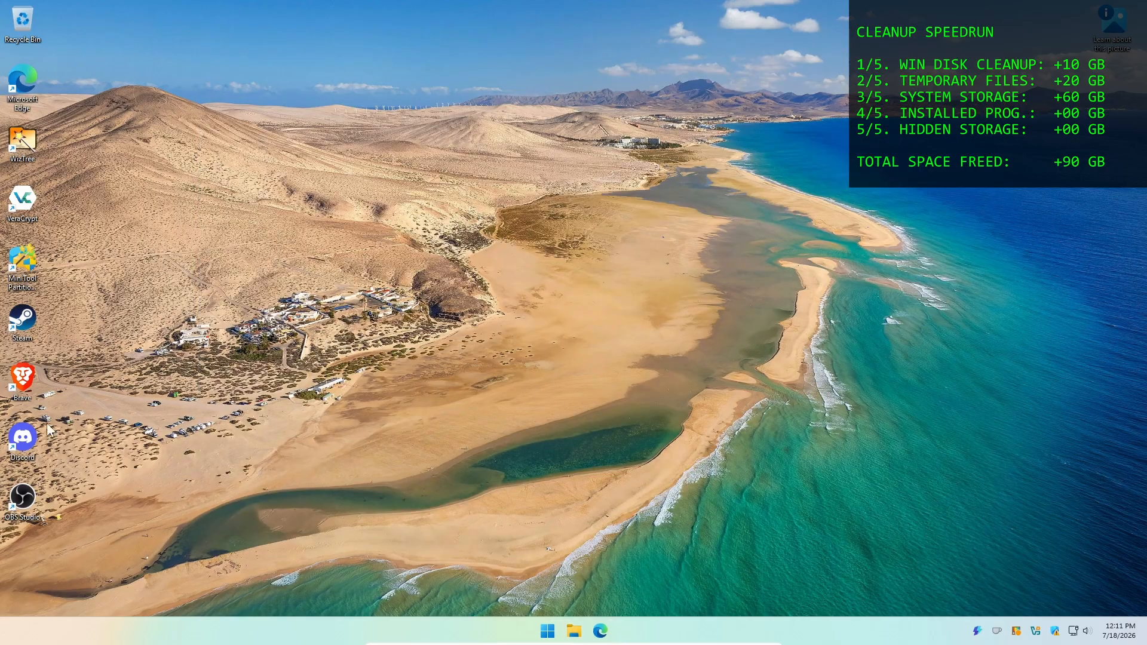
- Open the installed apps list in Settings and uninstall PowerToys (Preview) x64
click(551, 636)
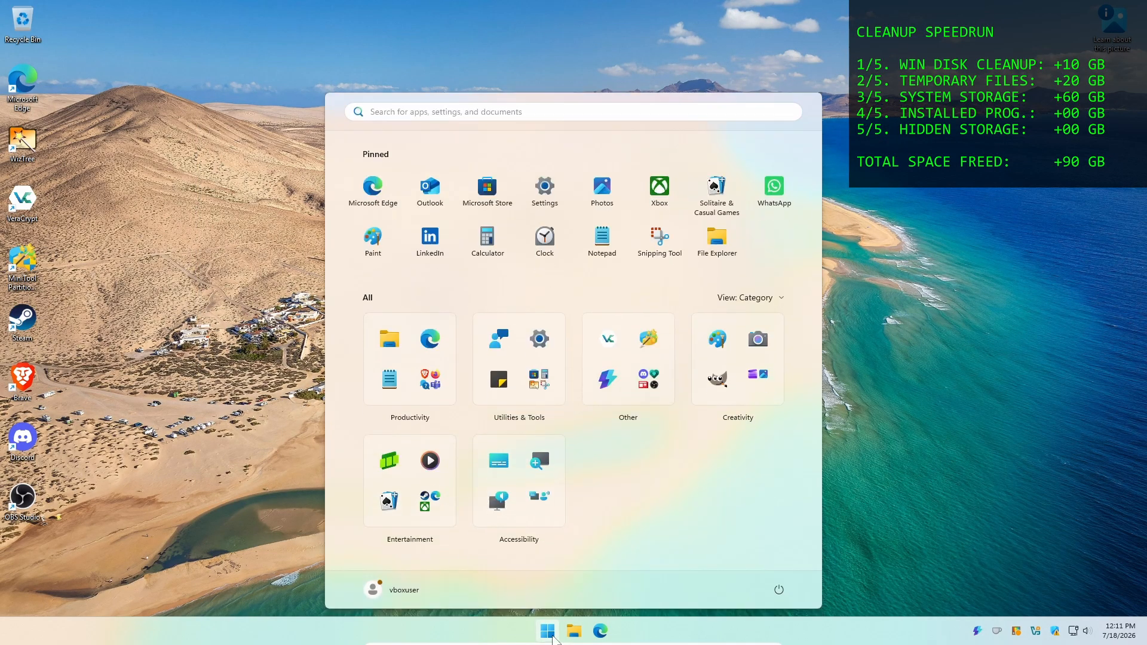
text(programs)
key(Return)
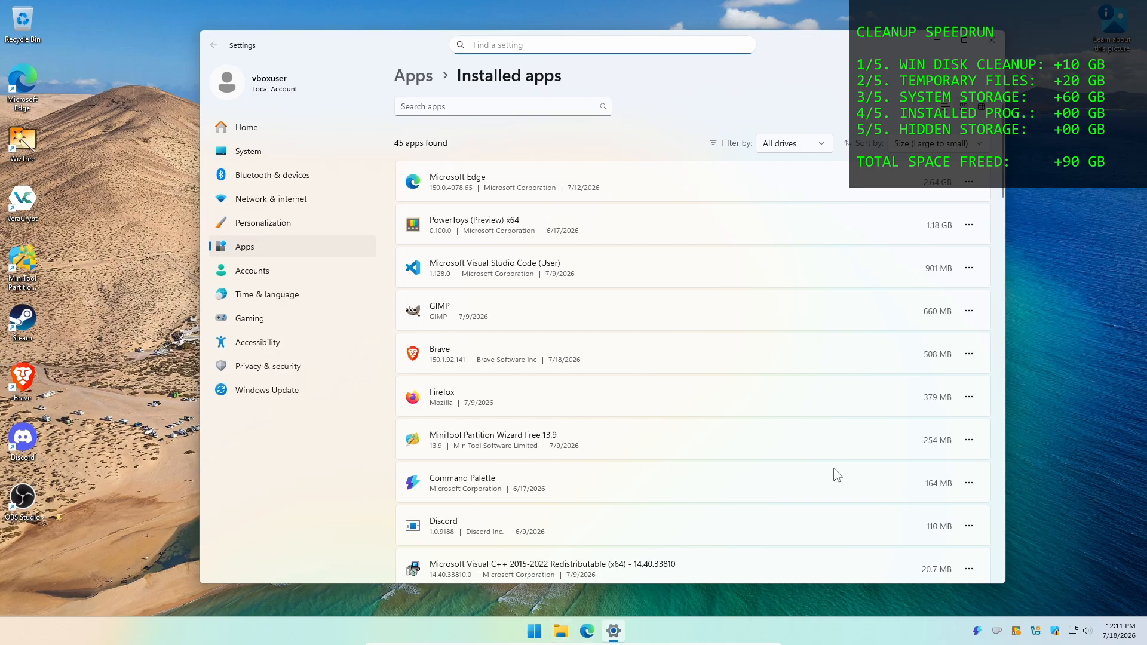
click(968, 226)
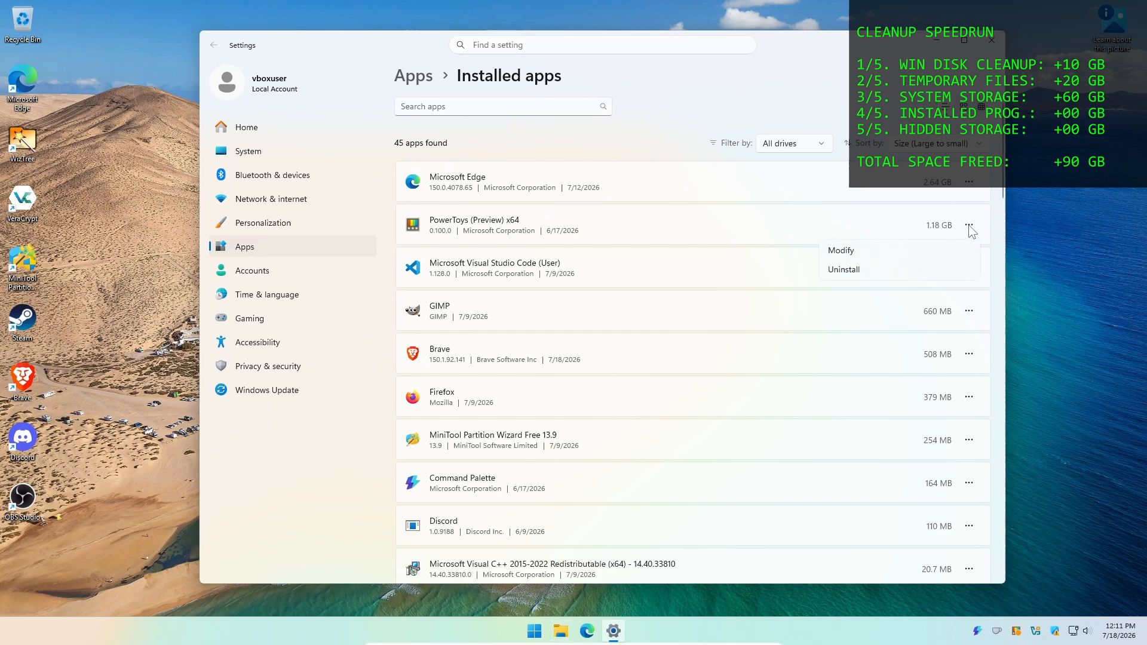
click(892, 265)
click(930, 282)
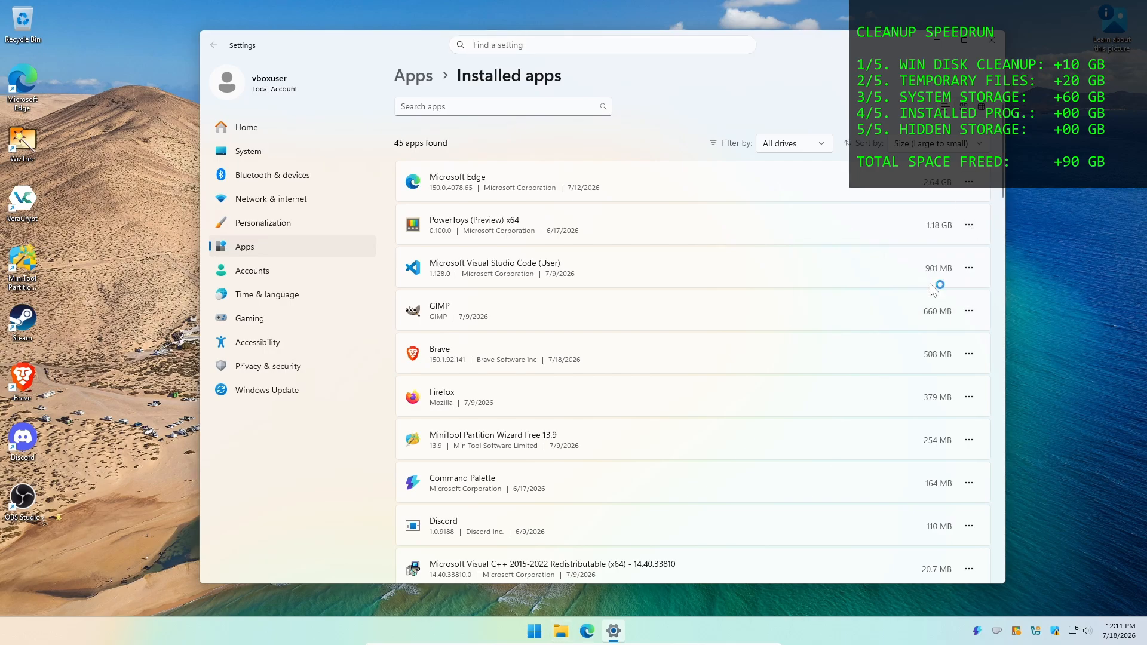
click(648, 402)
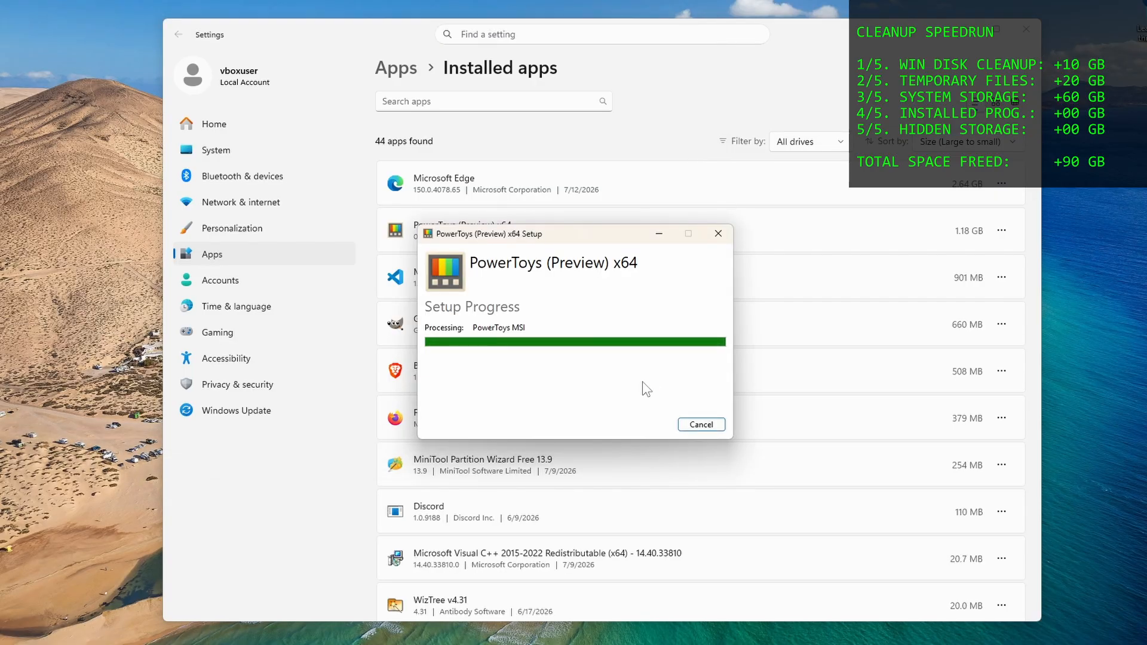
- Uninstall Firefox from the installed apps list
click(1002, 323)
click(878, 395)
click(971, 393)
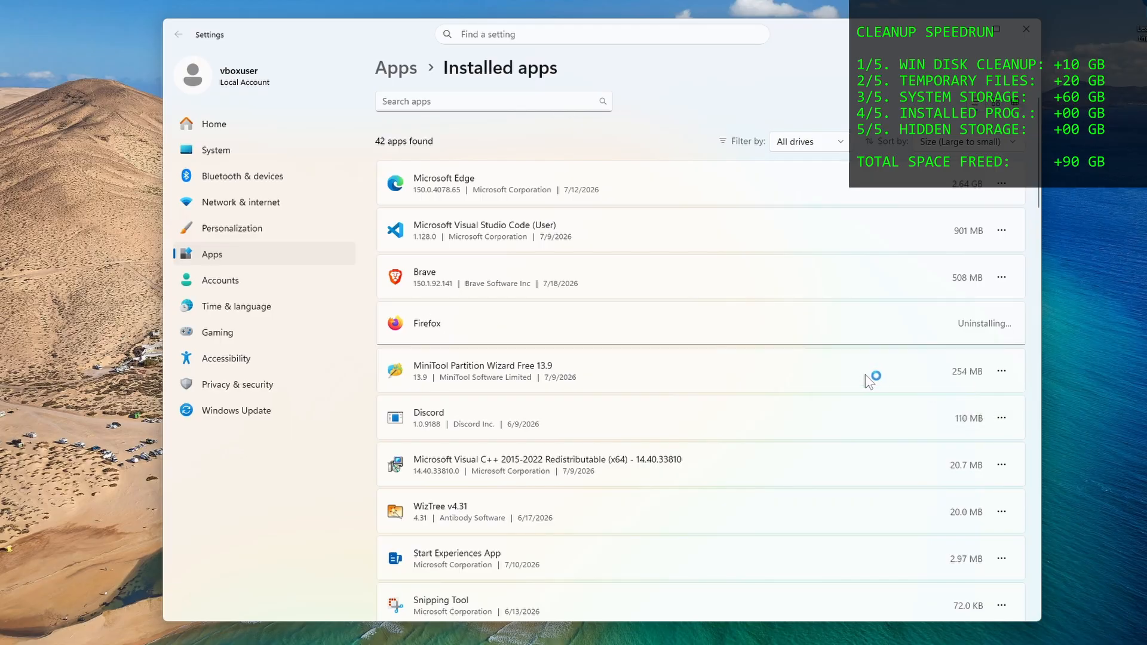
- Uninstall MiniTool Partition Wizard Free 13.9, allowing the device changes and approving the removal of all its components
click(1002, 371)
click(865, 418)
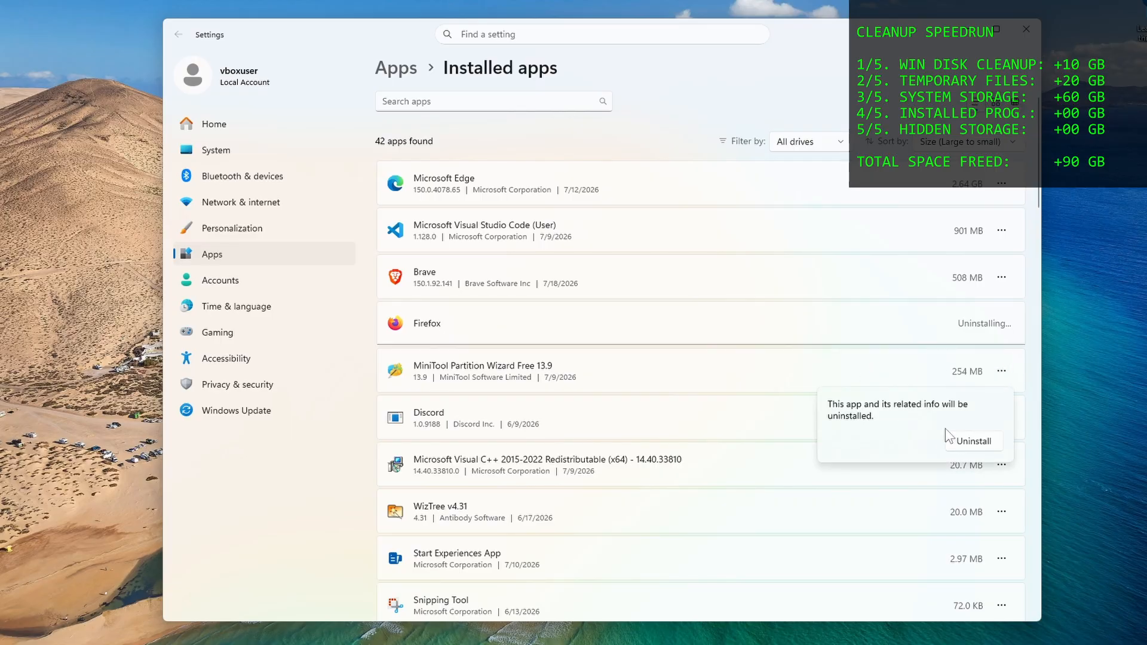
click(964, 447)
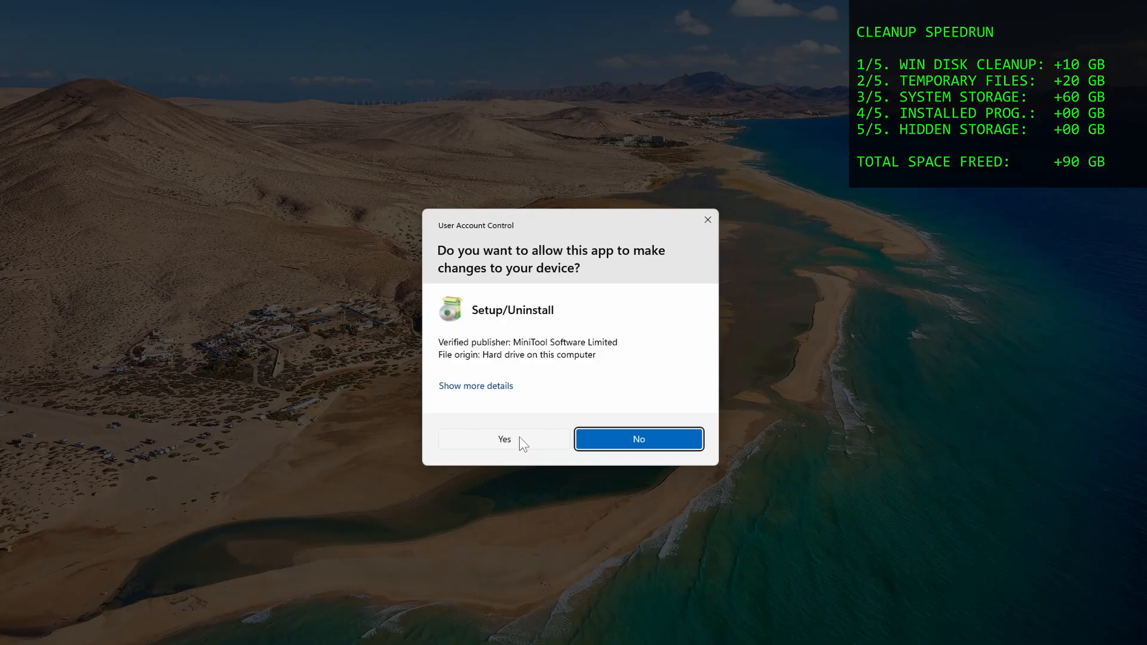
click(519, 440)
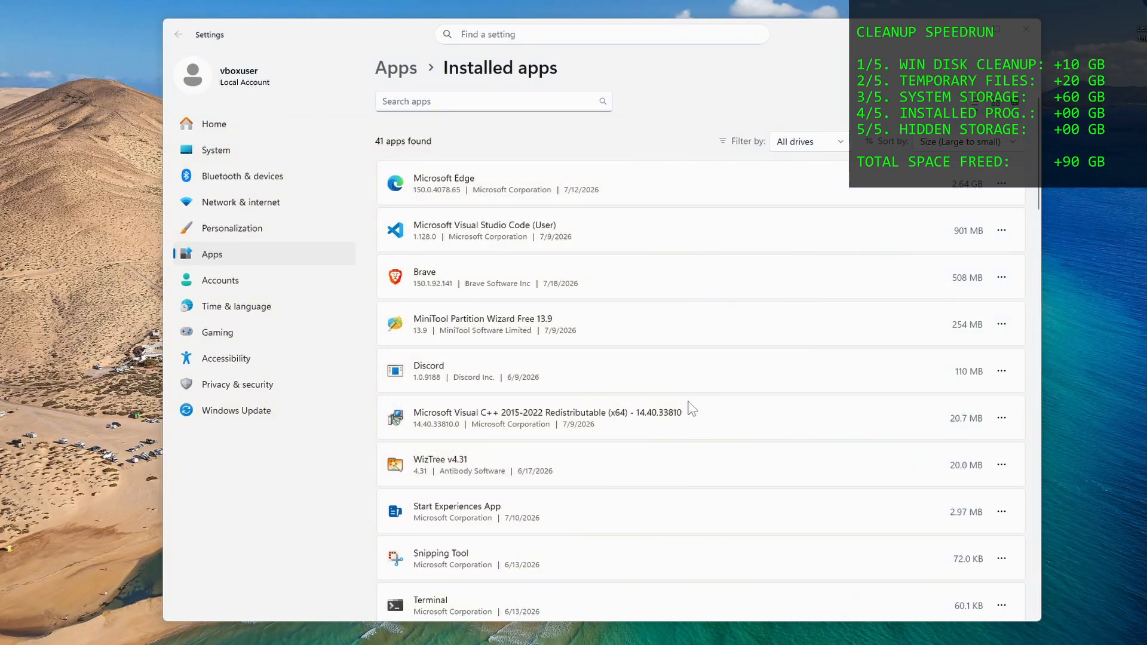
click(574, 359)
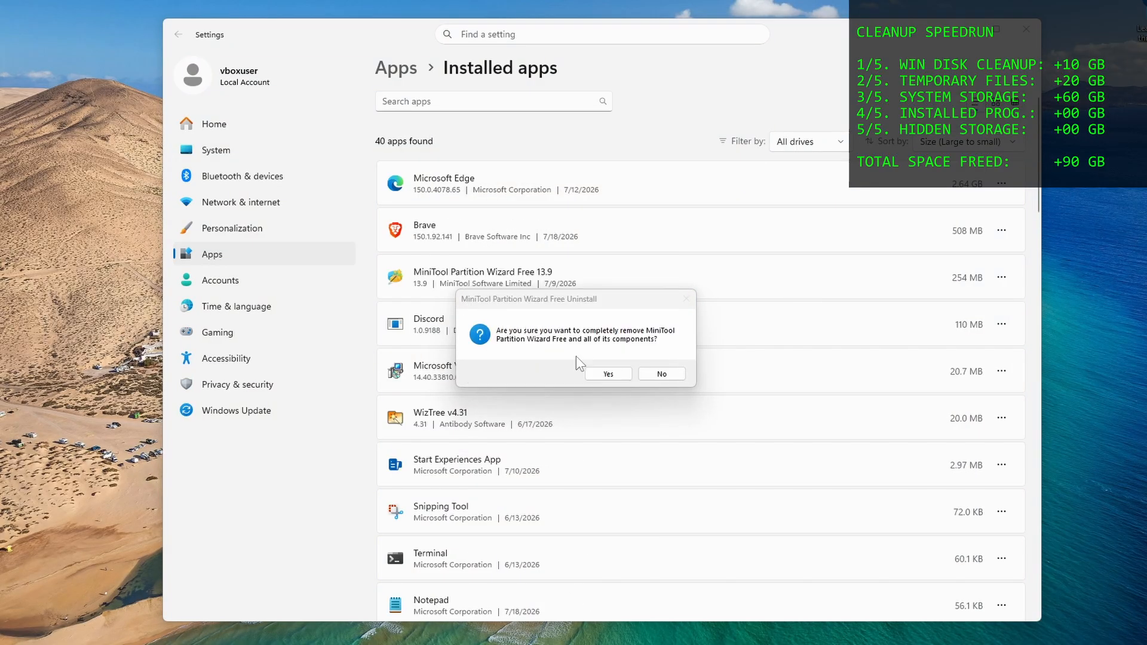
click(606, 373)
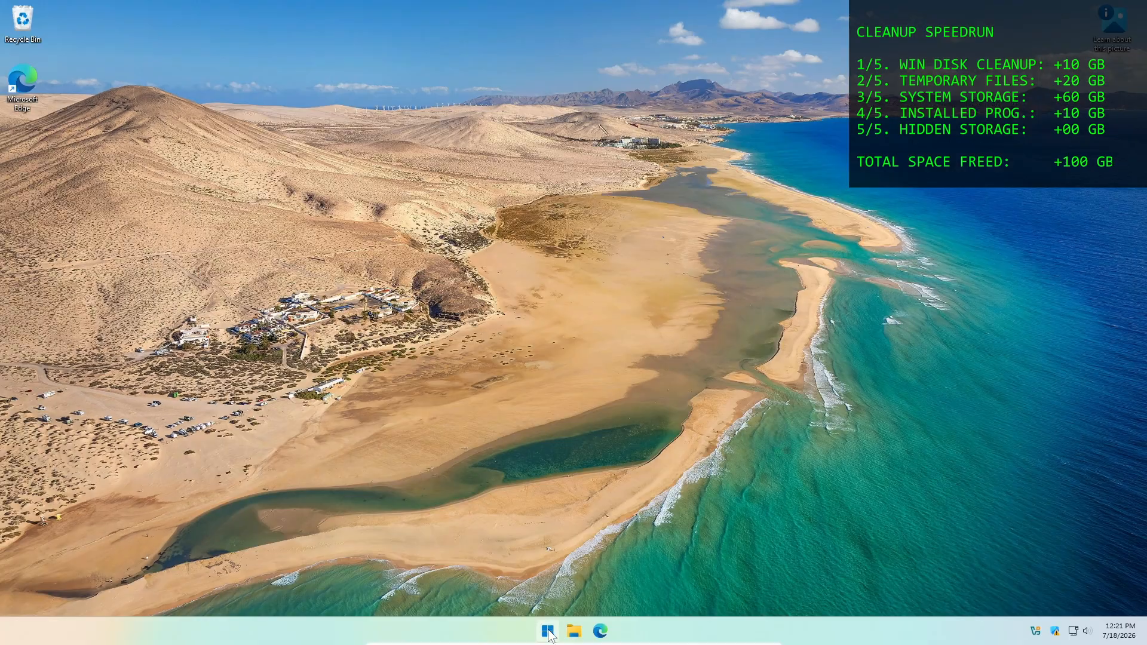
- Open Command Prompt as administrator and move and enlarge its window
click(548, 631)
text(cmd)
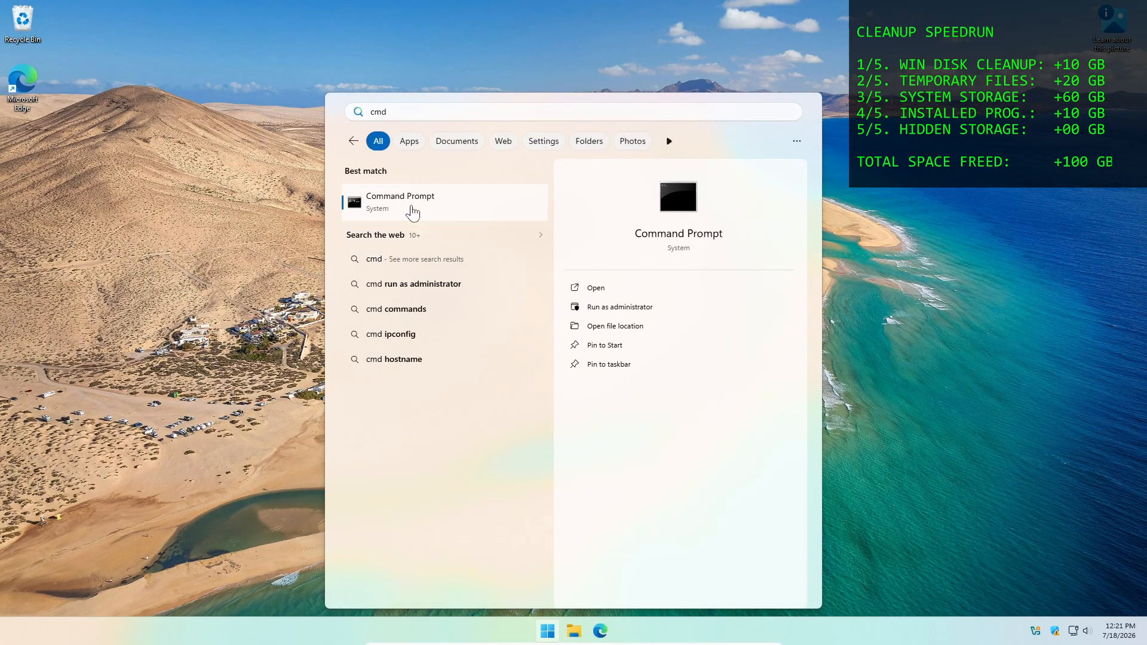
key(ctrl+shift+Return)
click(507, 412)
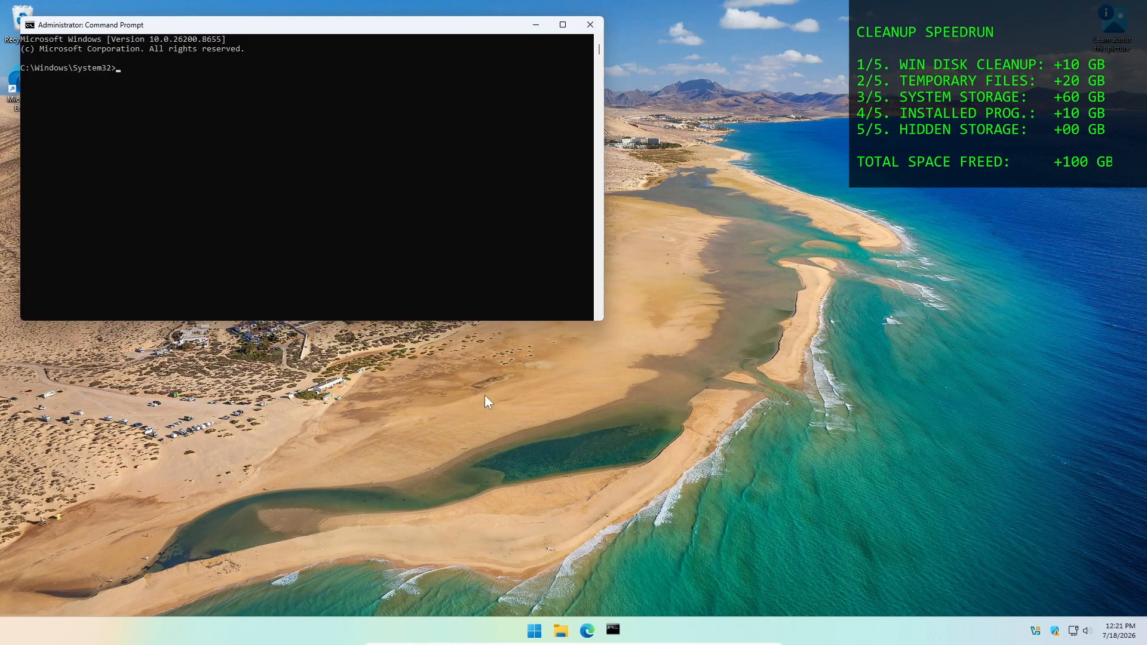
drag(358, 28, 503, 106)
drag(751, 398, 929, 501)
click(270, 158)
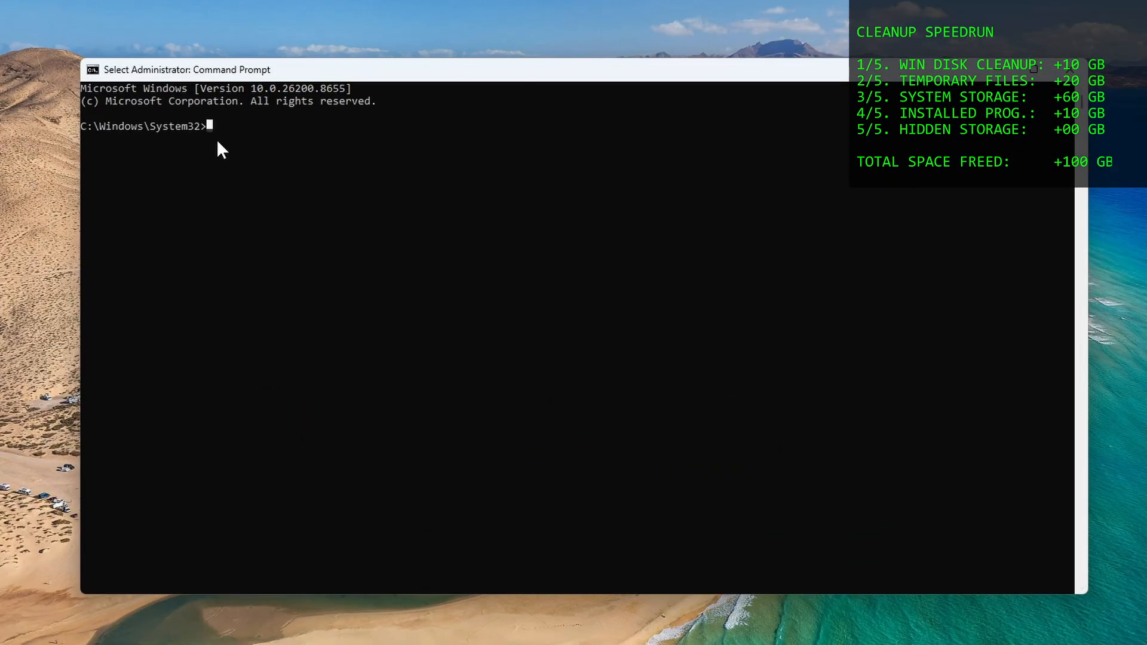
- Analyze the Windows component store by running dism /online /cleanup-image /analyzecomponentstore
text(dism)
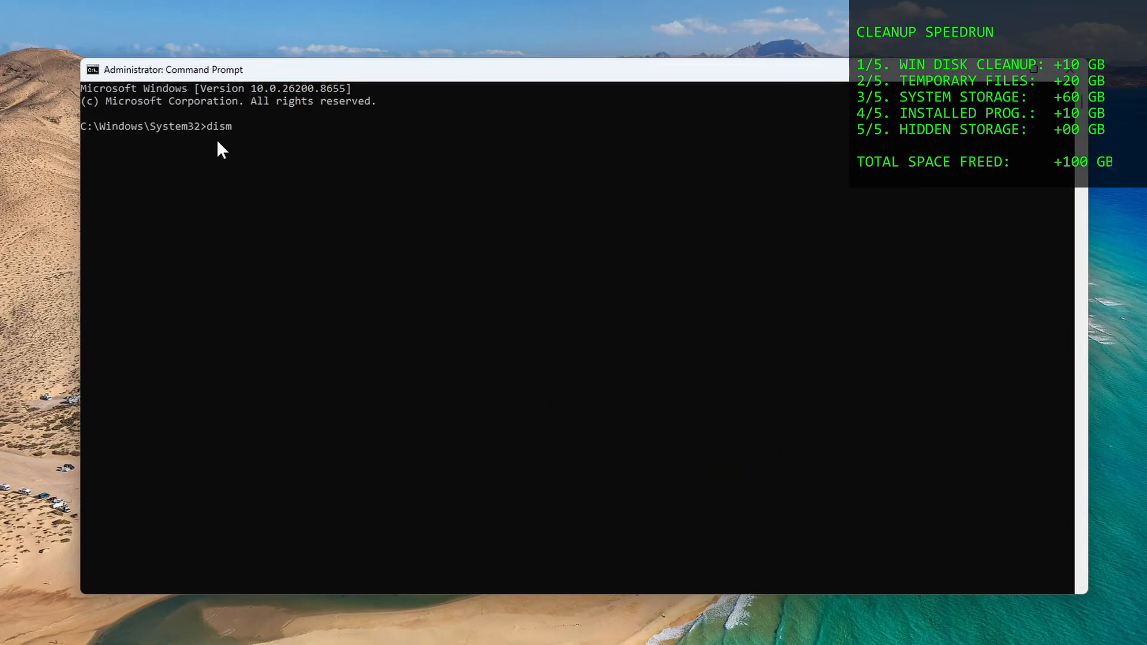
text( /online /cleanup-image )
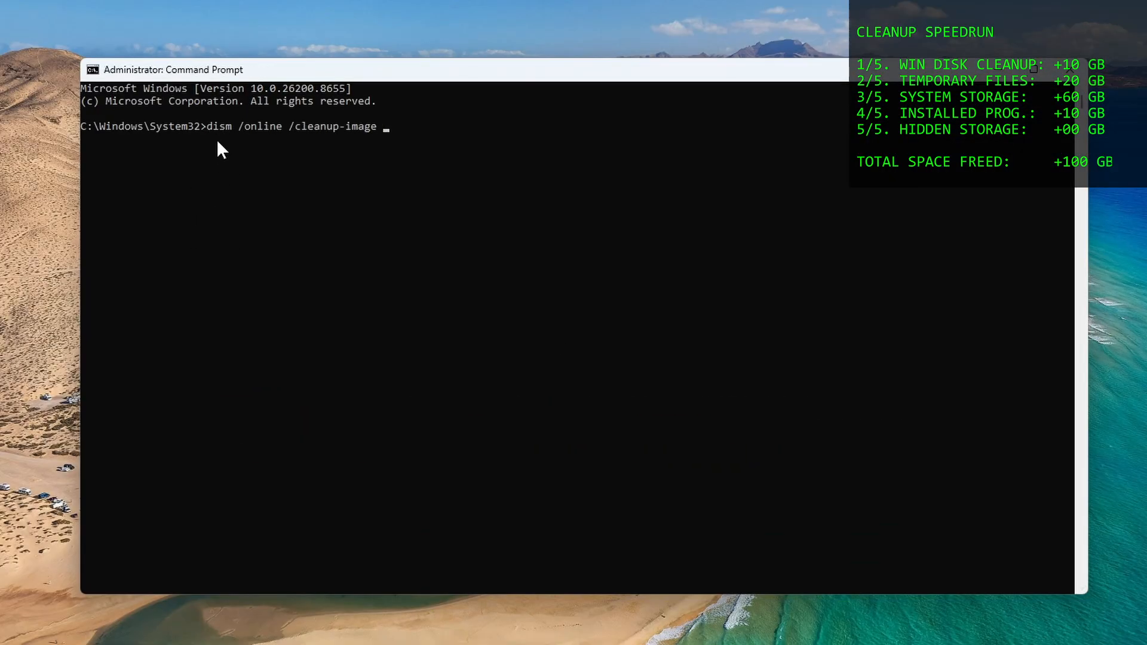
text(/analyzecomponentstore)
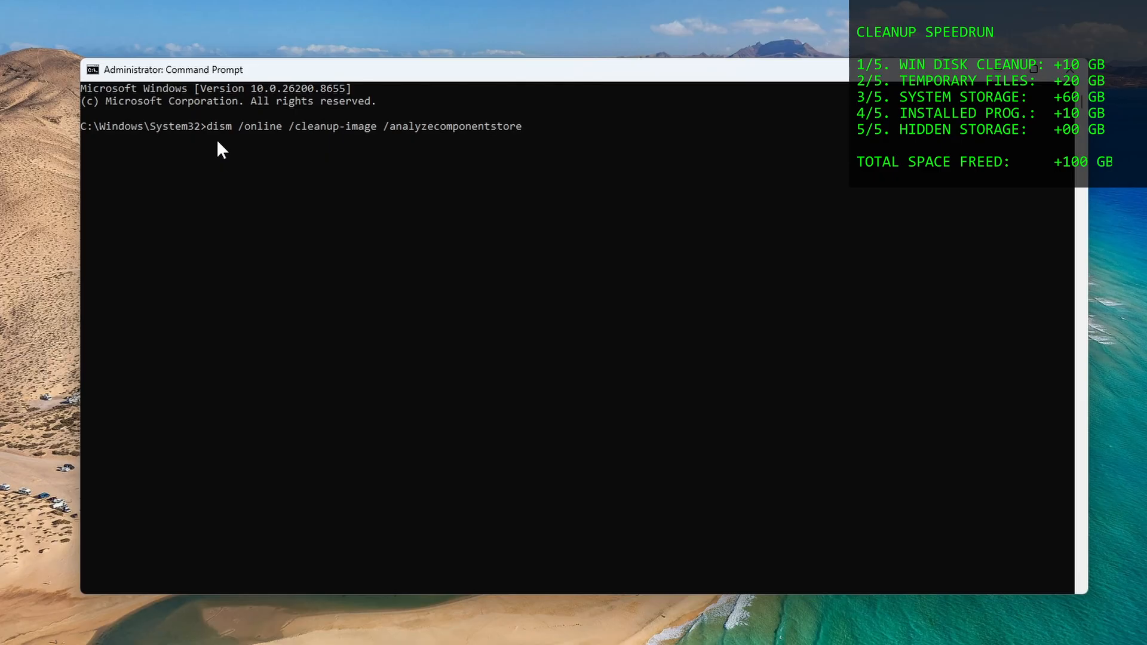
key(Return)
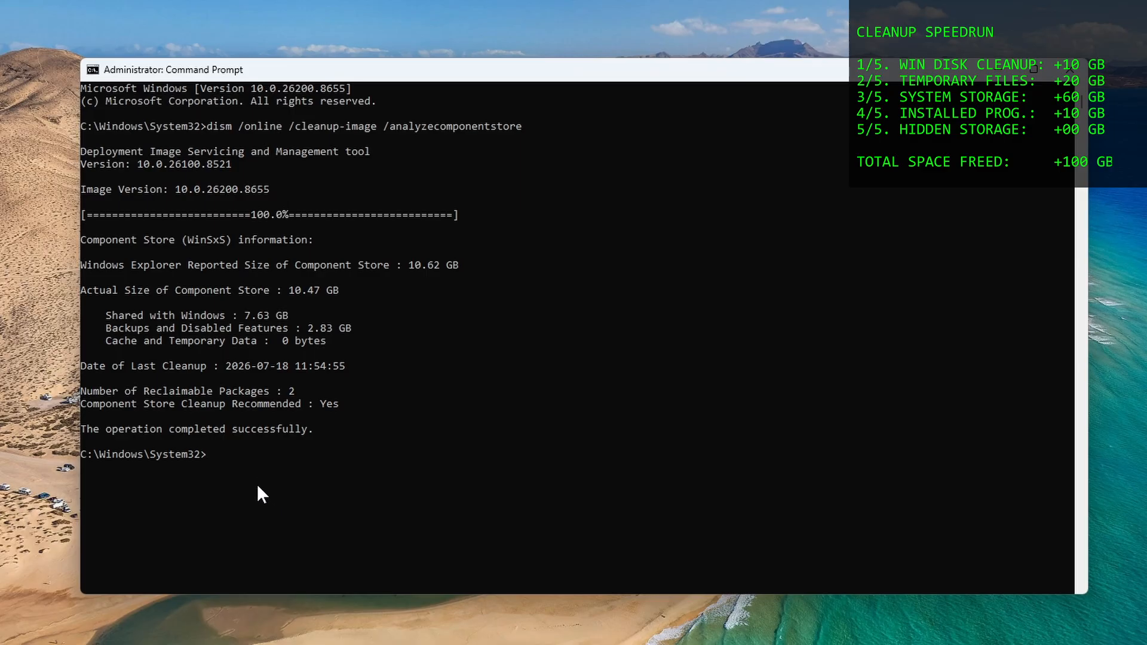
- Clean up the component store by running dism /online /cleanup-image /startcomponentcleanup
text(dism /online /cleanup-imag)
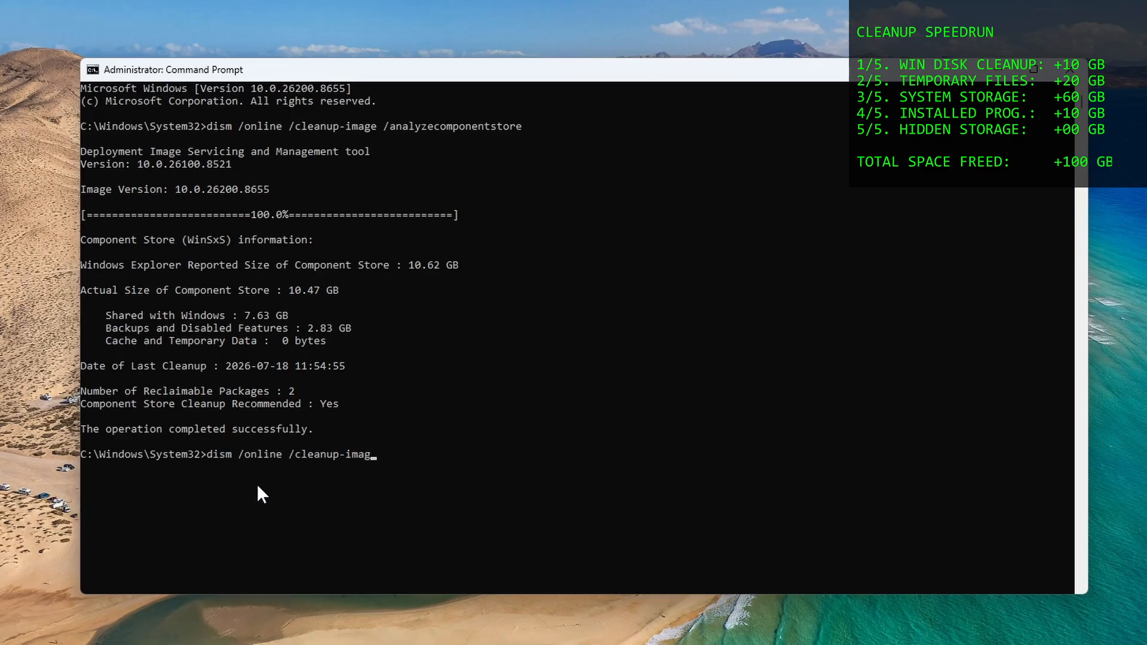
text(e /startcomponentclean)
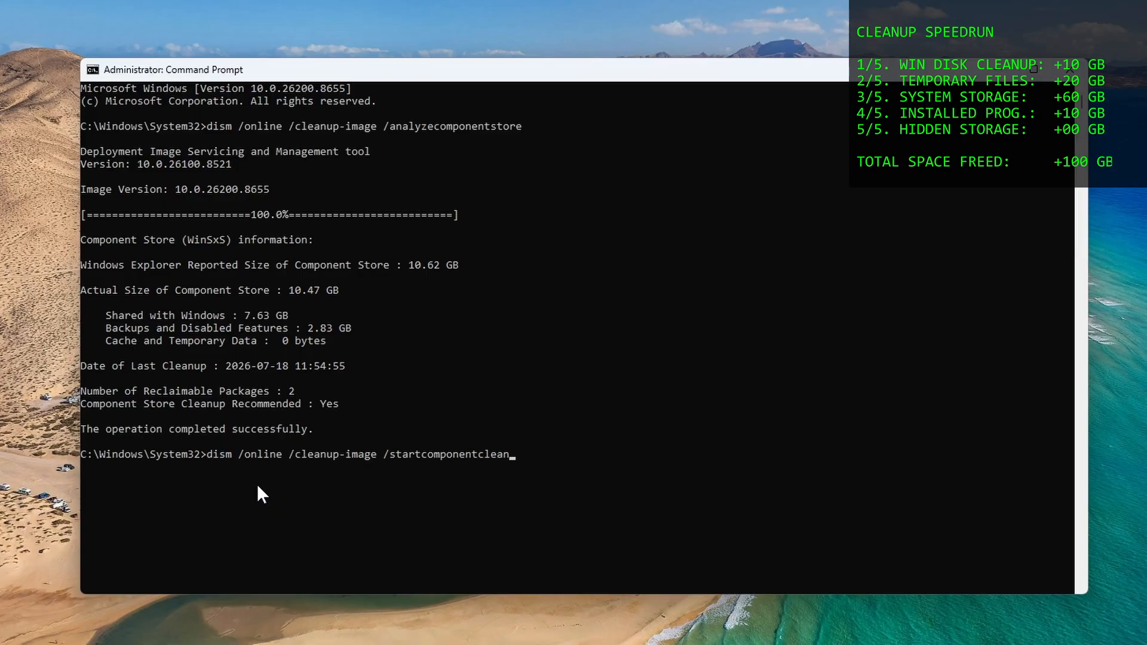
text(up)
scroll(266, 484, down, 7)
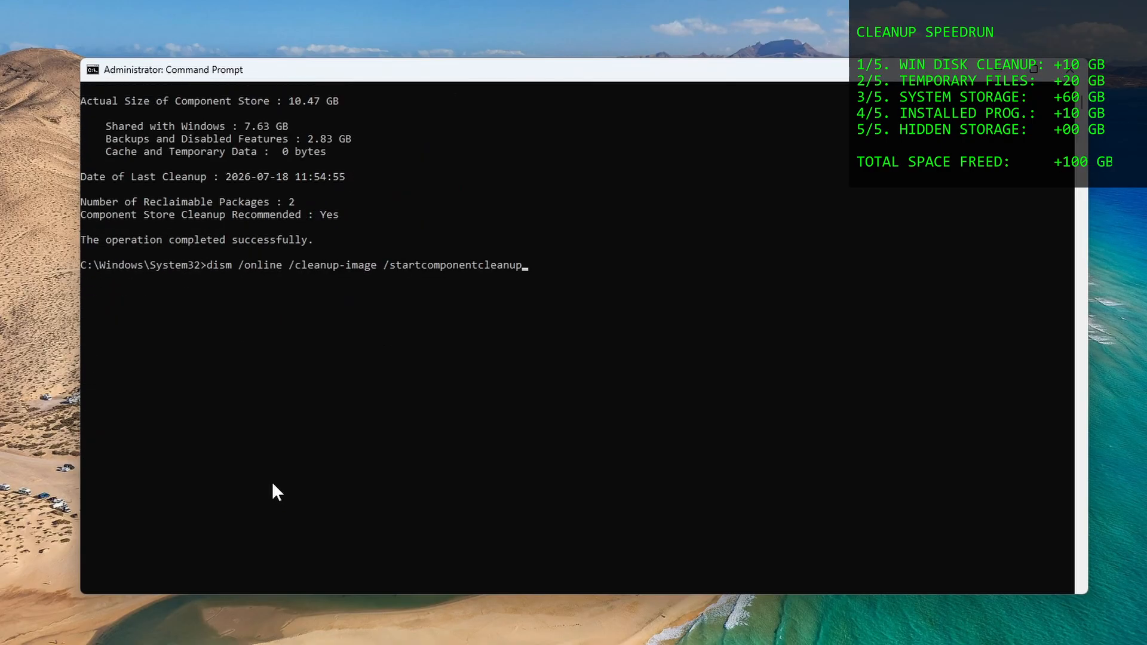
key(Return)
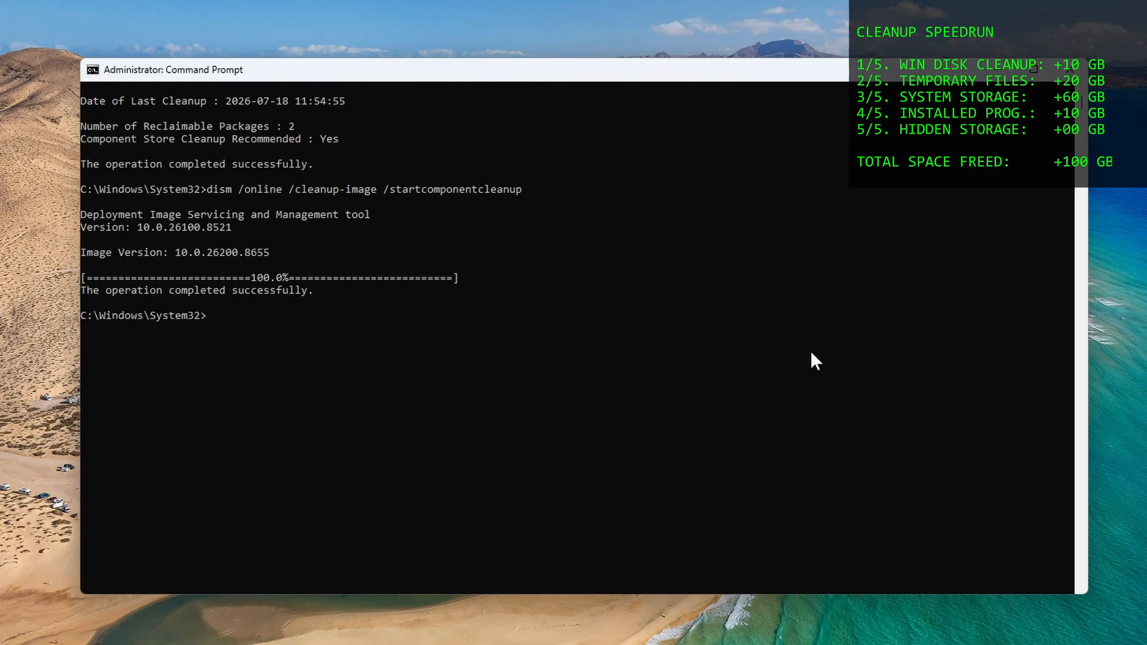
- Run the earlier /analyzecomponentstore command again to recheck the component store
key(Up)
key(Up)
key(Return)
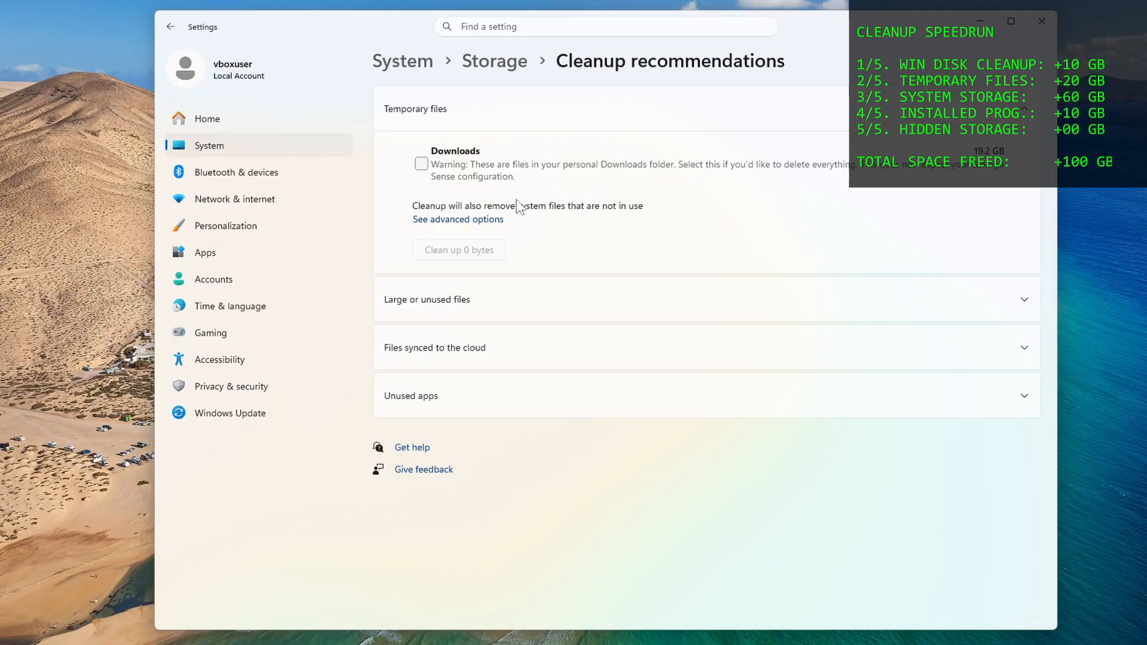
click(471, 164)
click(472, 219)
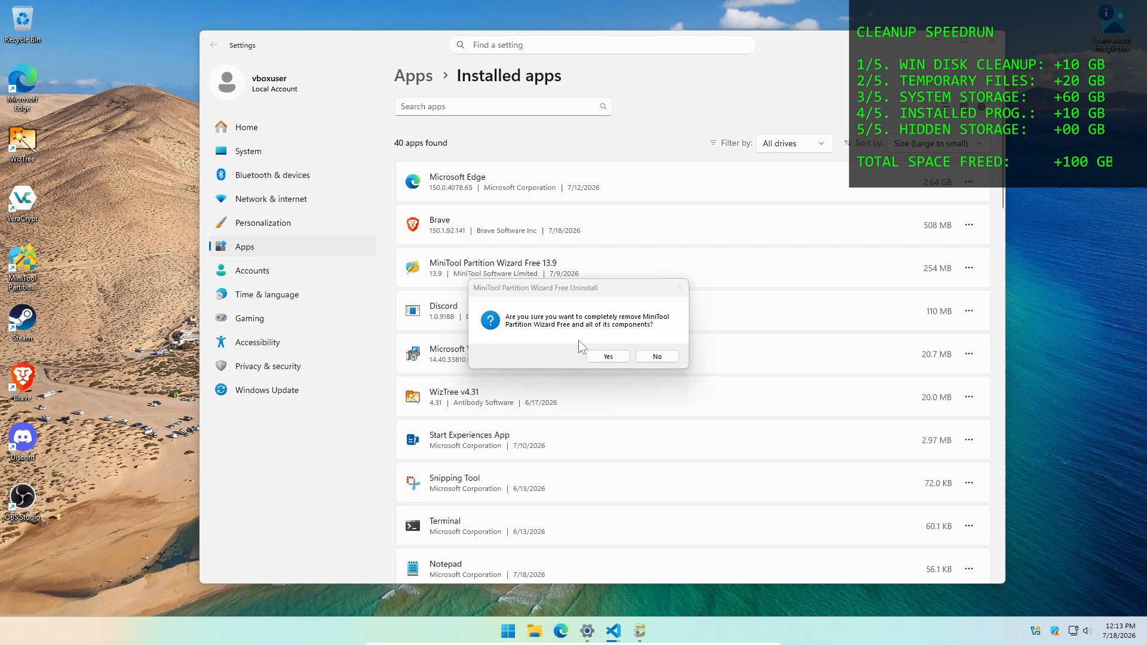
click(607, 356)
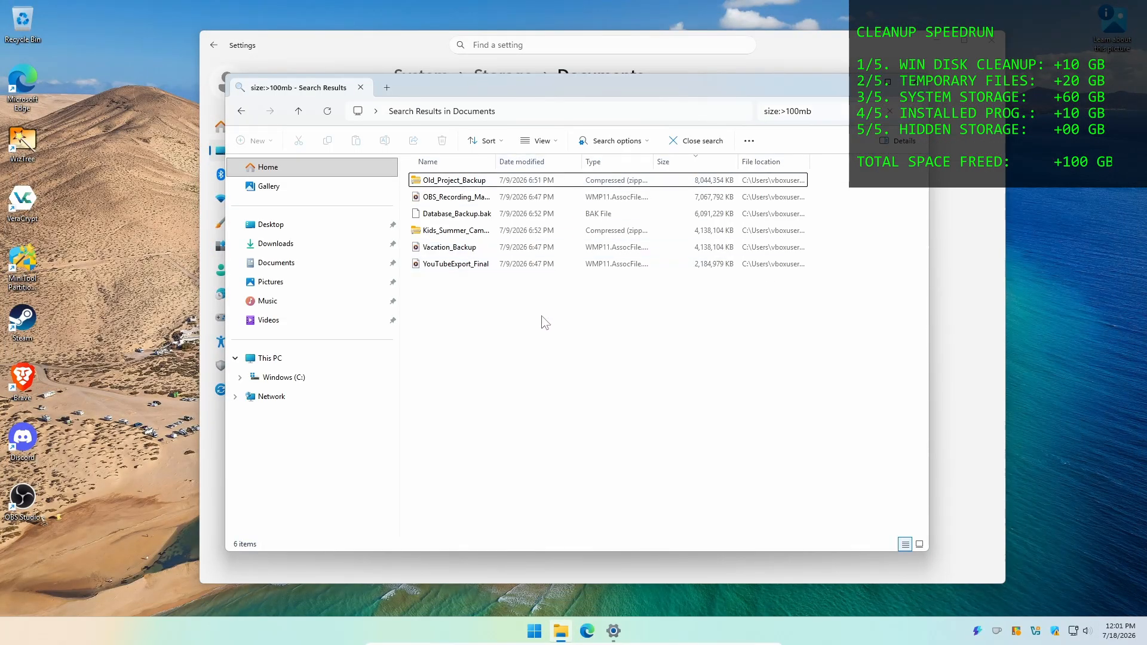
drag(542, 315, 401, 156)
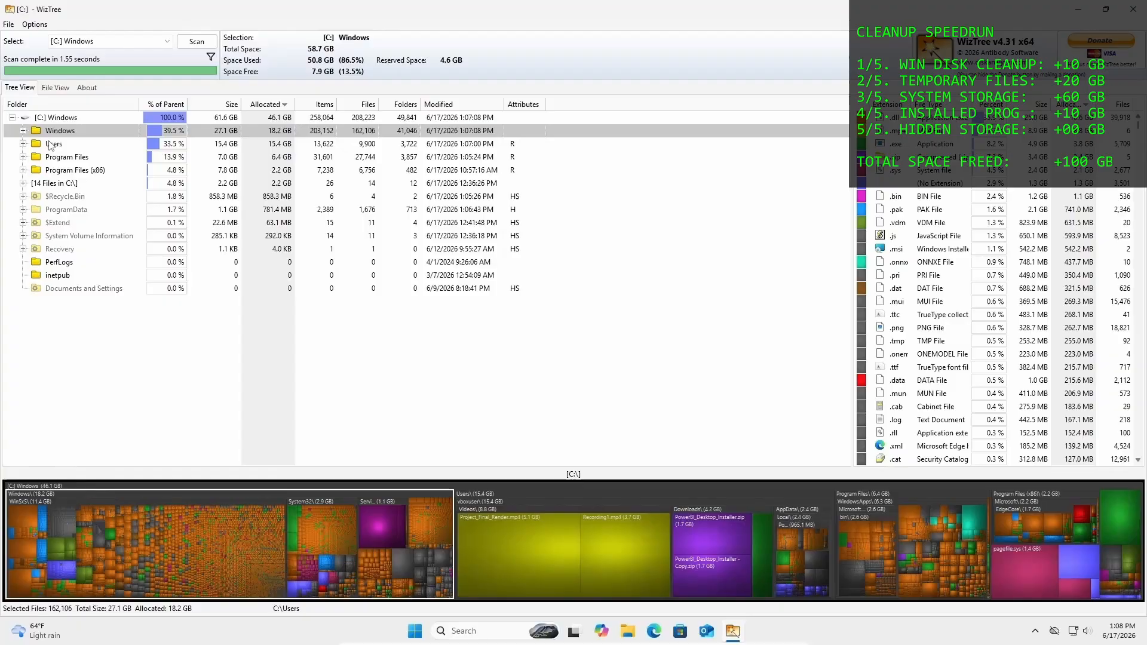
- In WizTree, locate and delete Project_Final_Render.mp4 from the Videos folder under Users, and rescan the C: drive
click(50, 146)
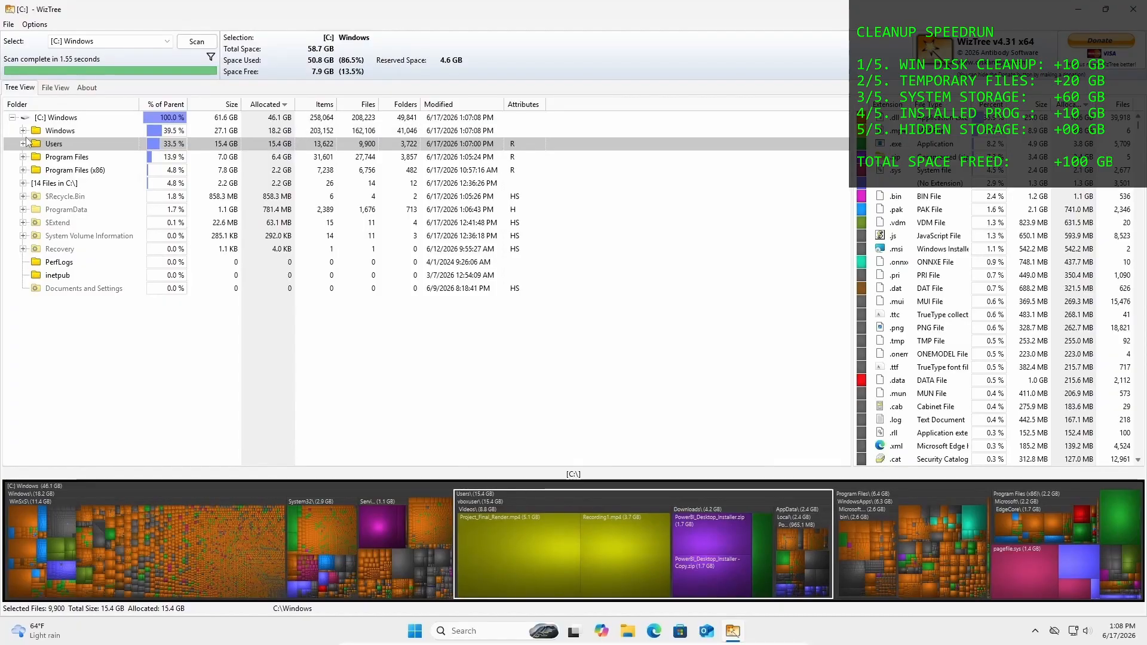
click(515, 556)
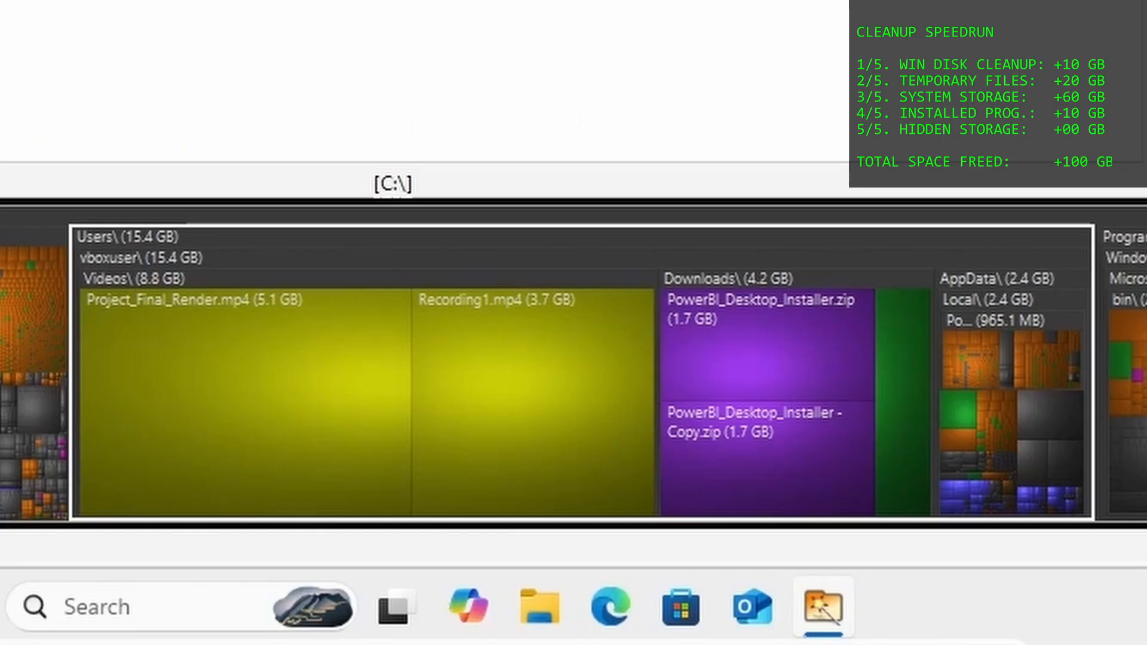
click(650, 539)
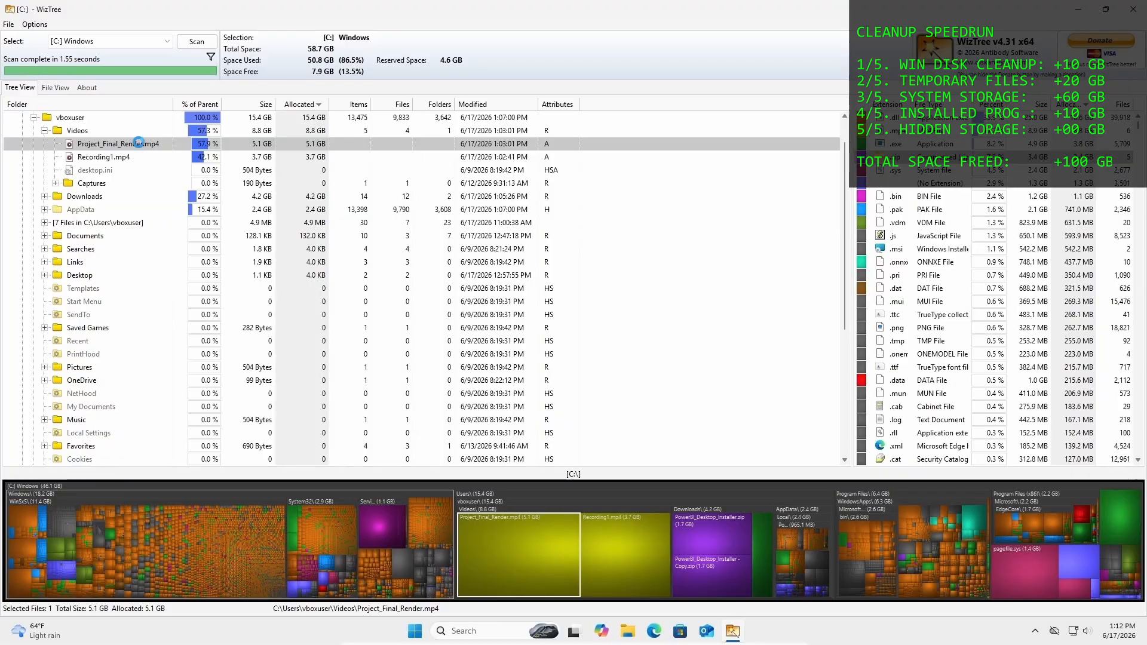
right_click(134, 139)
click(202, 480)
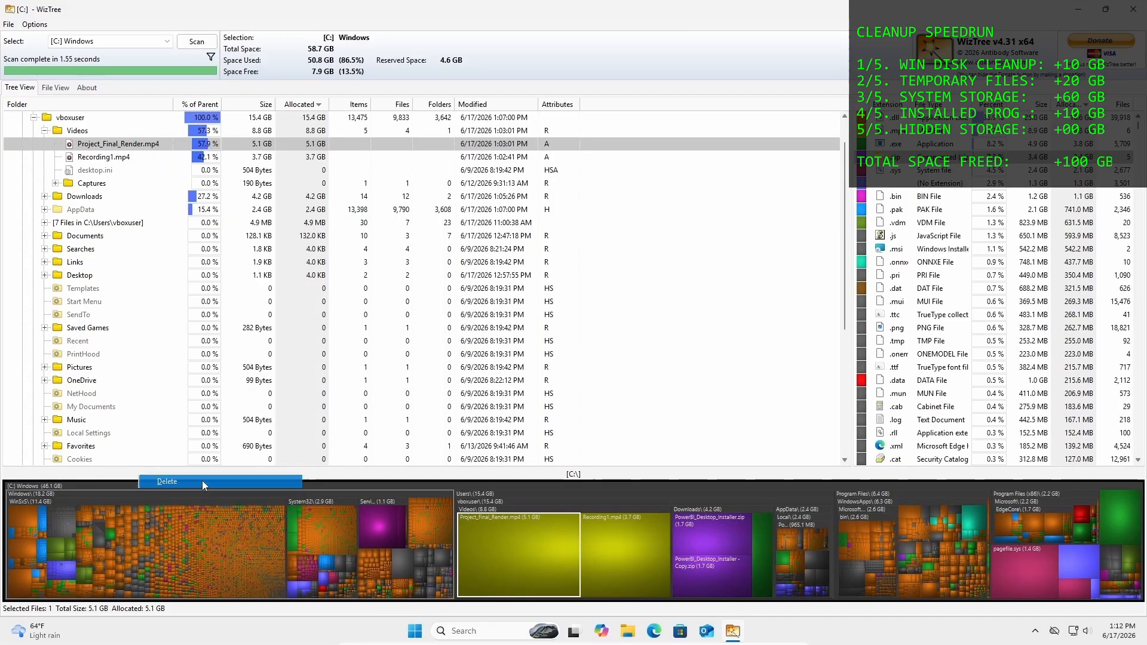
click(625, 358)
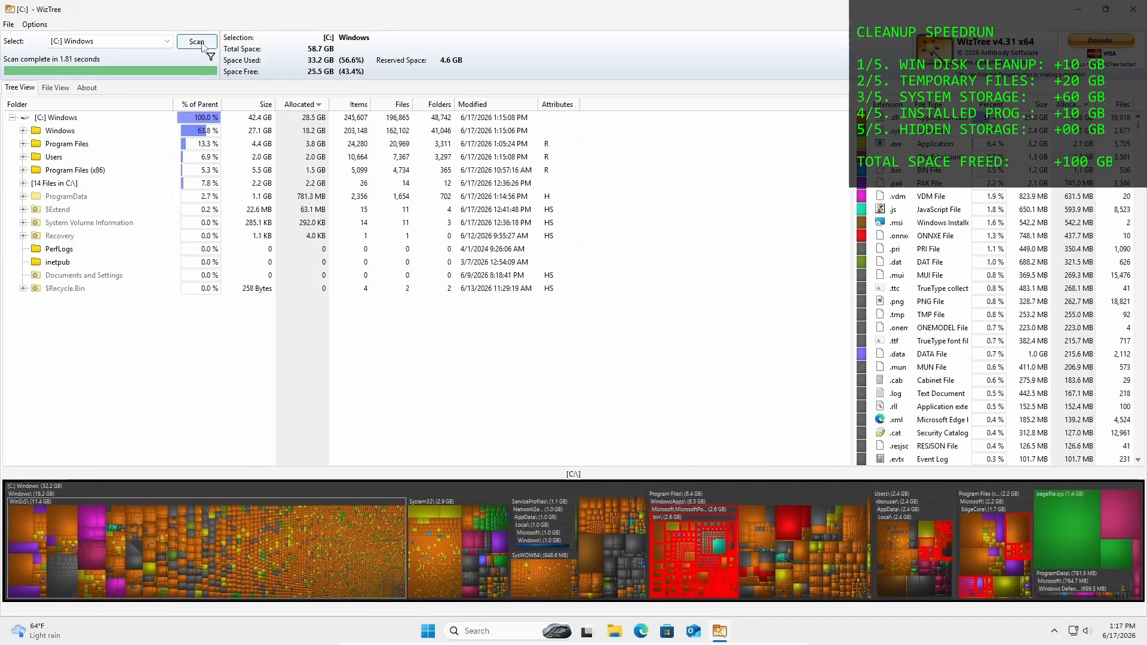
click(201, 41)
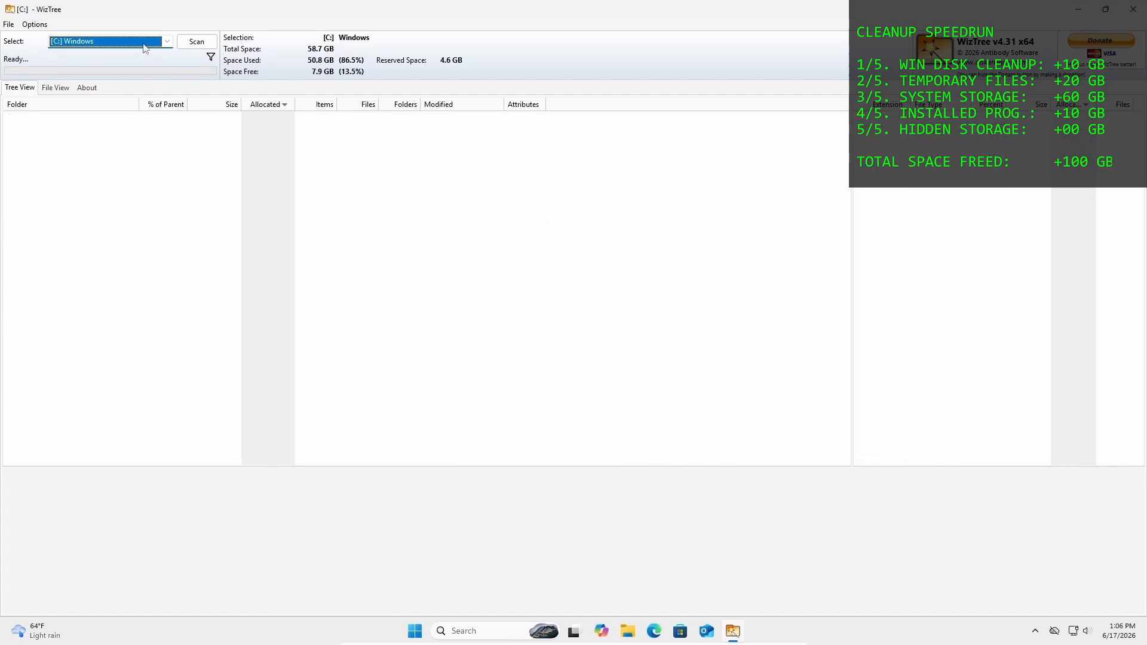
- Choose the [C:] Windows drive in WizTree and scan it for space usage
click(132, 47)
click(132, 47)
click(199, 42)
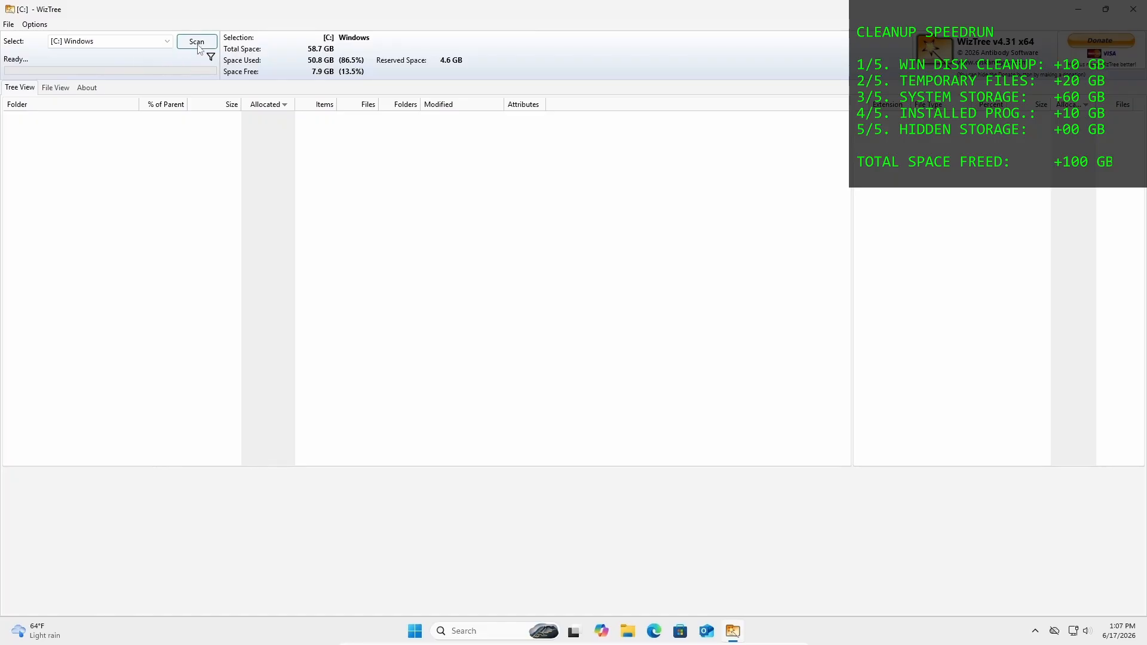